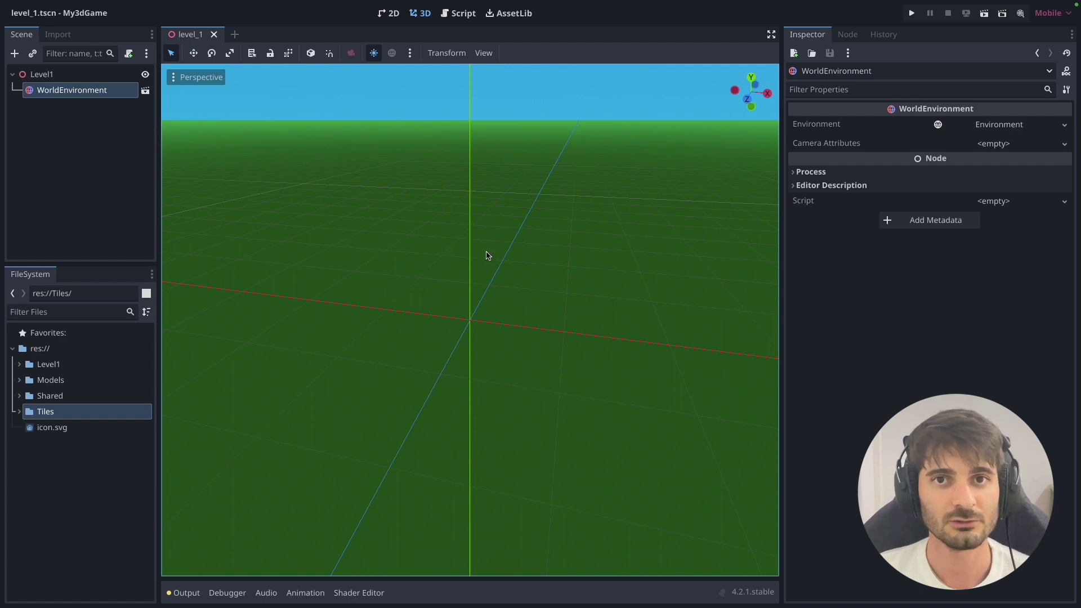
Add a GridMap child node under Level1 and save the level_1 scene.
right_click(41, 74)
click(85, 91)
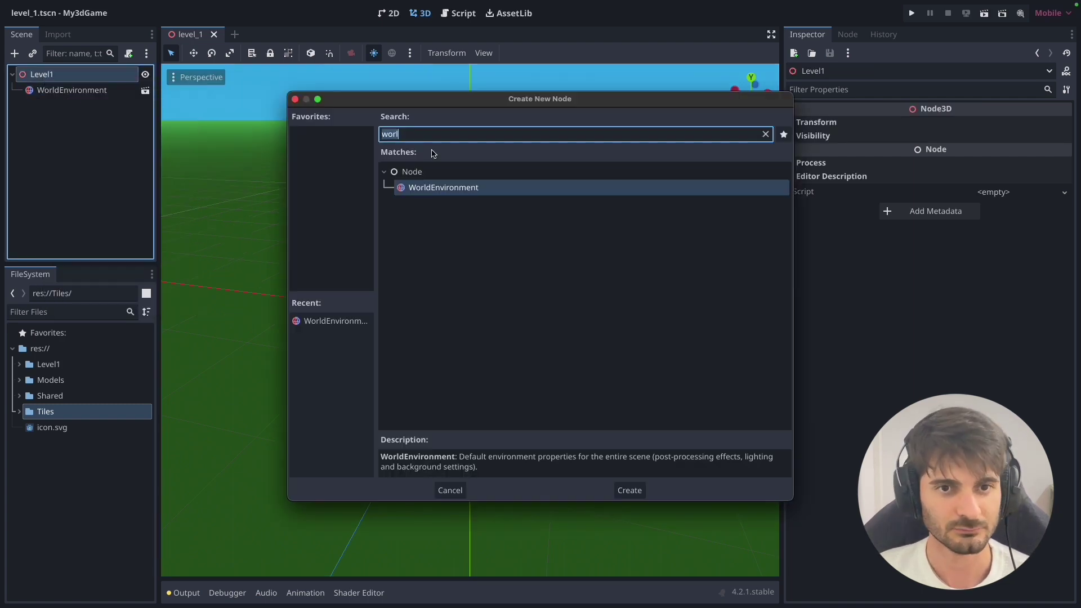
text(grip)
double_click(438, 288)
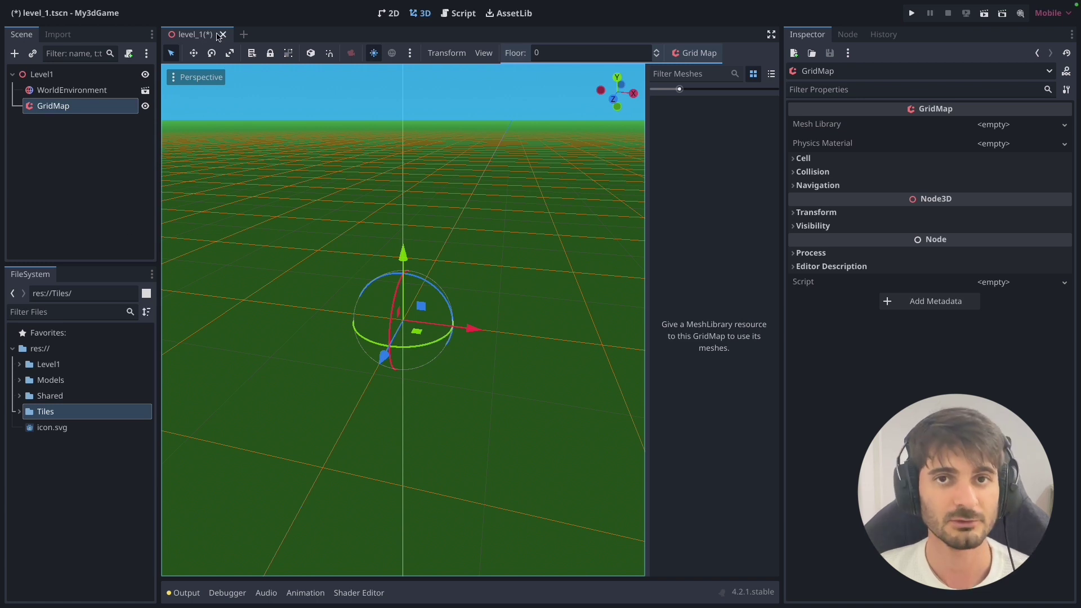
key(ctrl+s)
Create a new 3D scene and rename its Node3D root to Tiles.
click(235, 34)
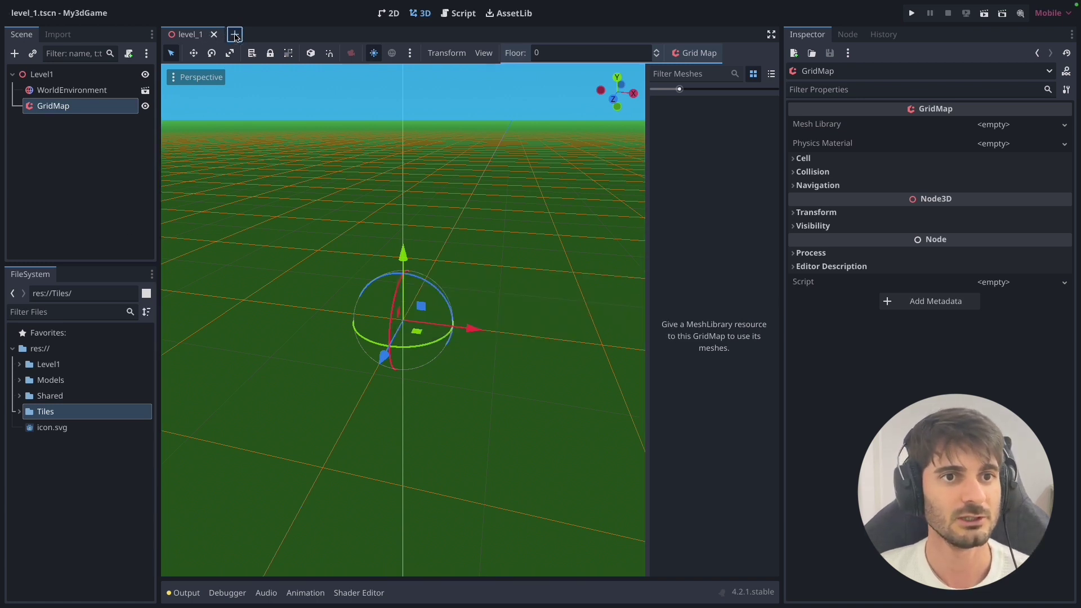
click(86, 109)
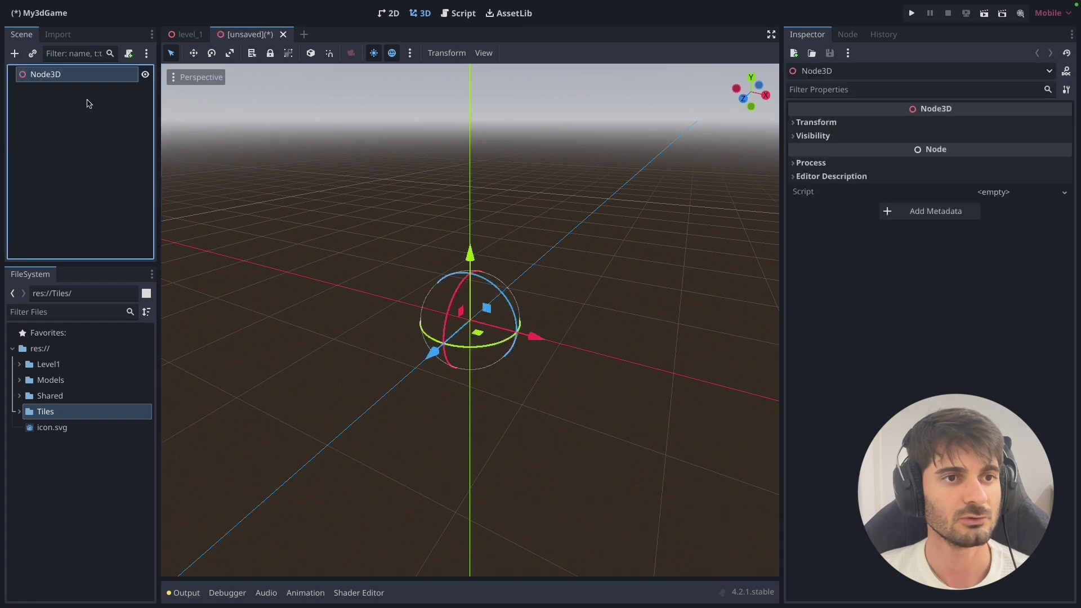
click(58, 79)
double_click(58, 79)
text(Tiles)
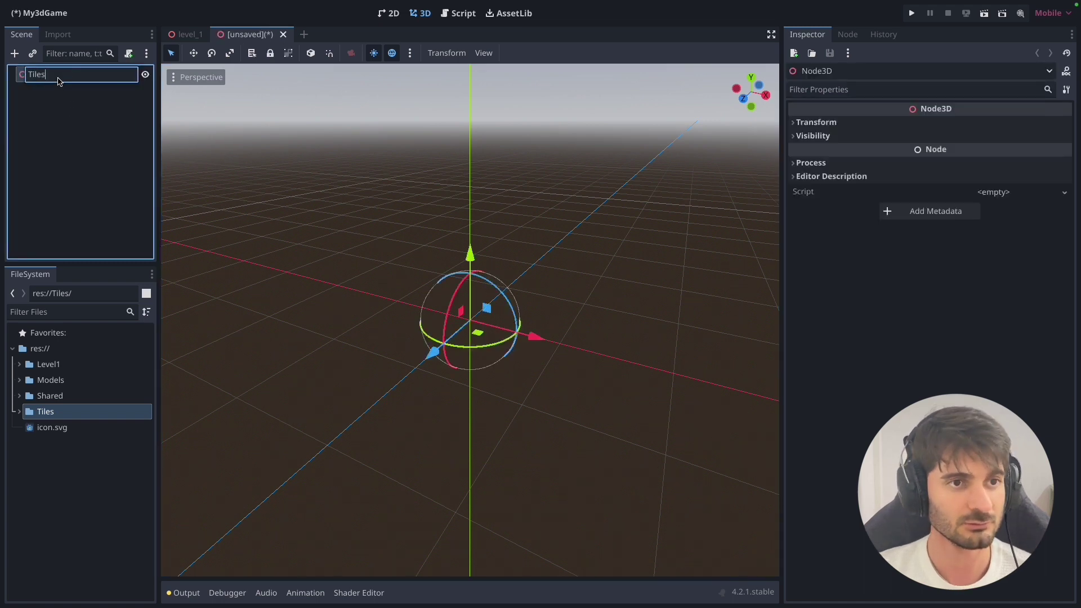
key(Return)
Save the new scene as tiles.tscn in the project root folder.
key(ctrl+s)
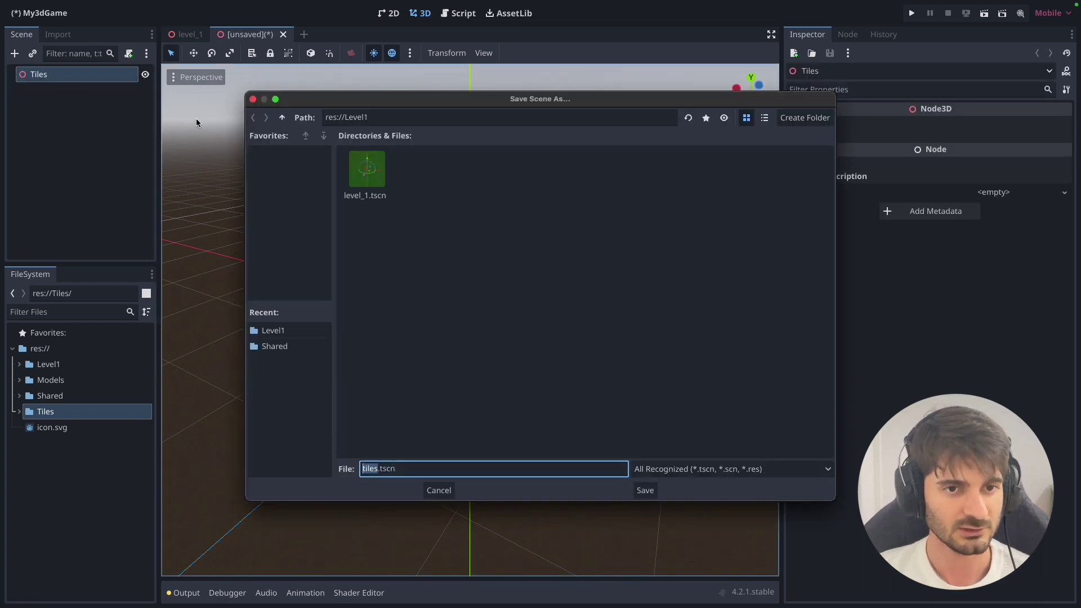
click(270, 346)
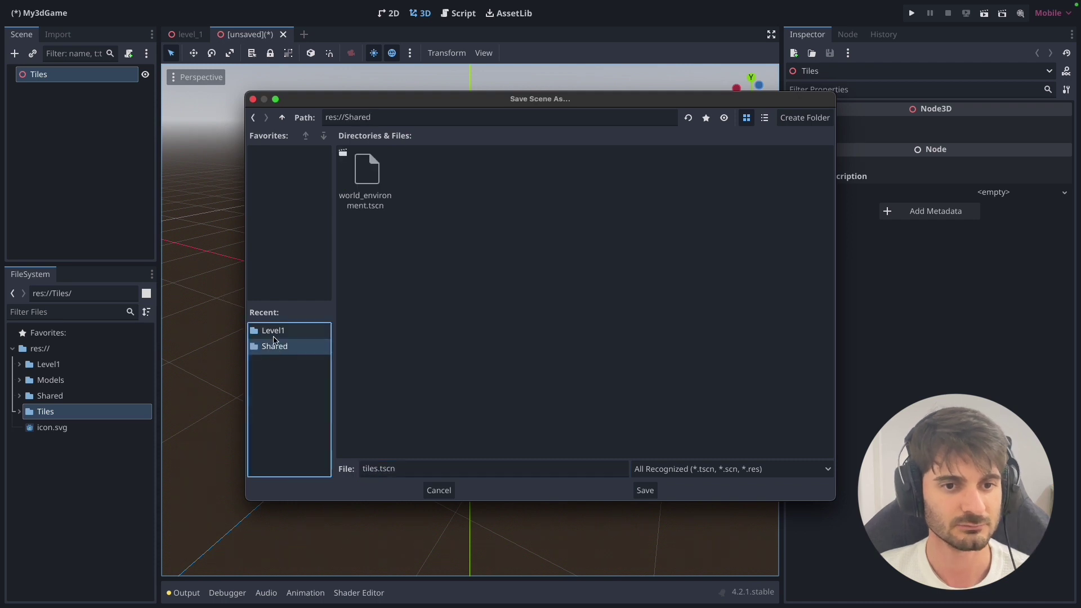
click(282, 117)
key(Return)
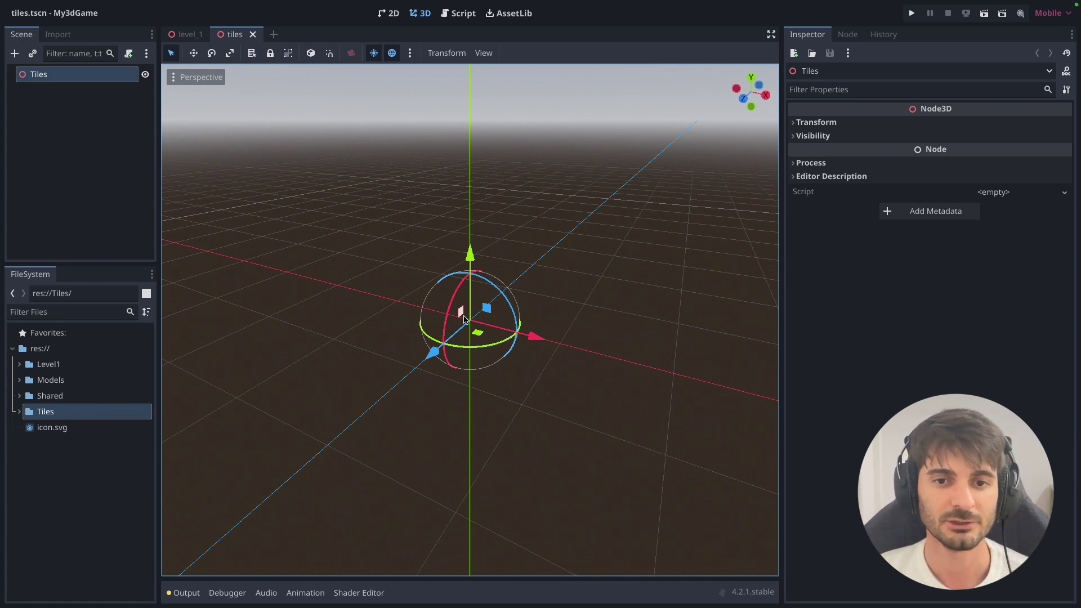
Expand the Tiles folder and inspect the barrel.glb model preview.
scroll(467, 315, up, 3)
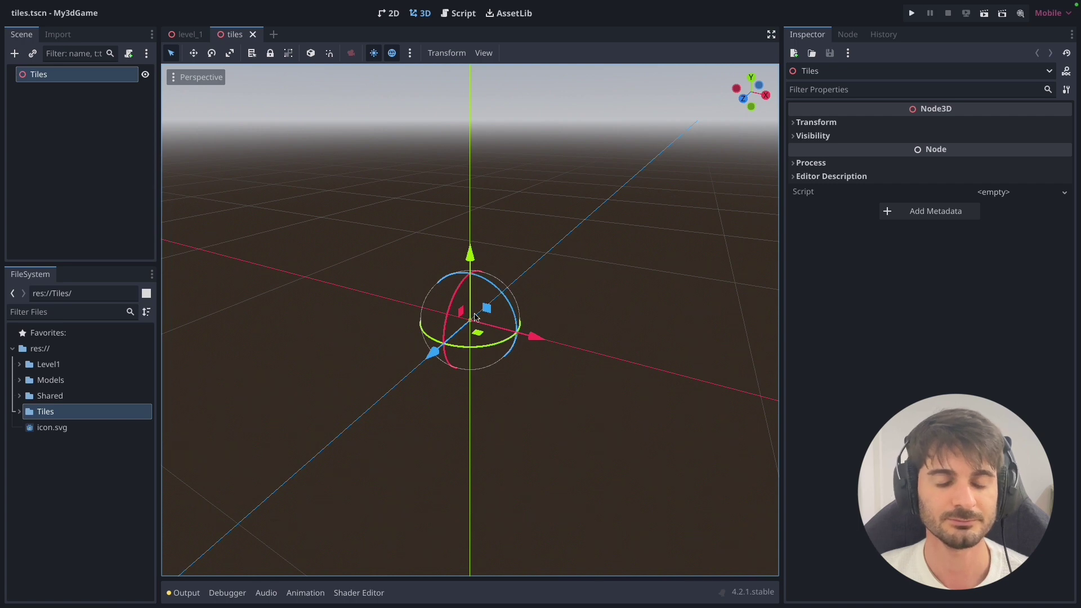
scroll(474, 316, down, 3)
click(20, 412)
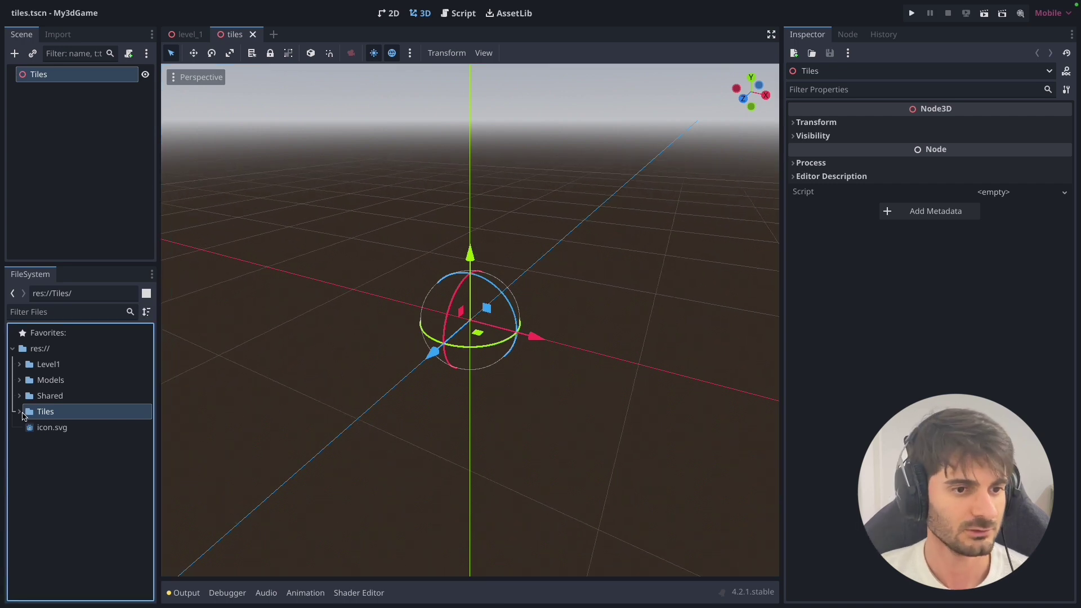
scroll(77, 445, down, 2)
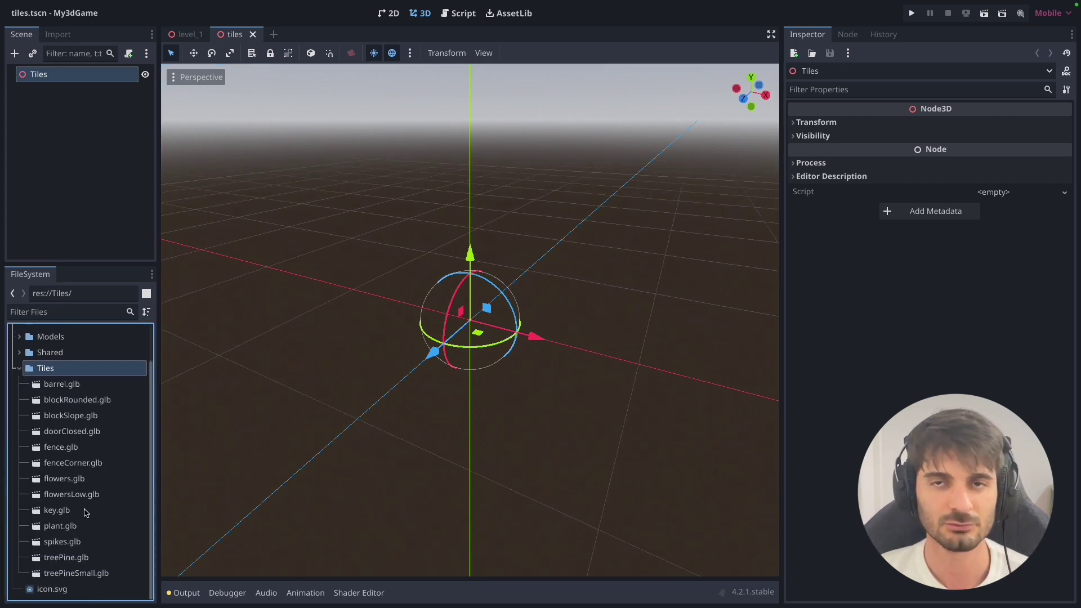
double_click(62, 384)
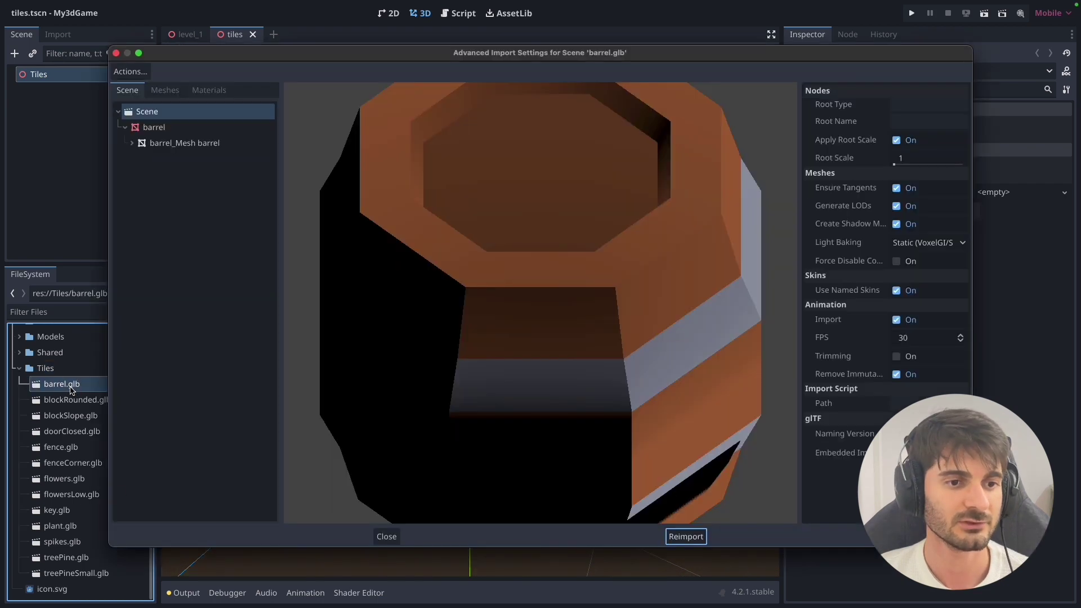
scroll(518, 364, down, 5)
drag(535, 357, 560, 286)
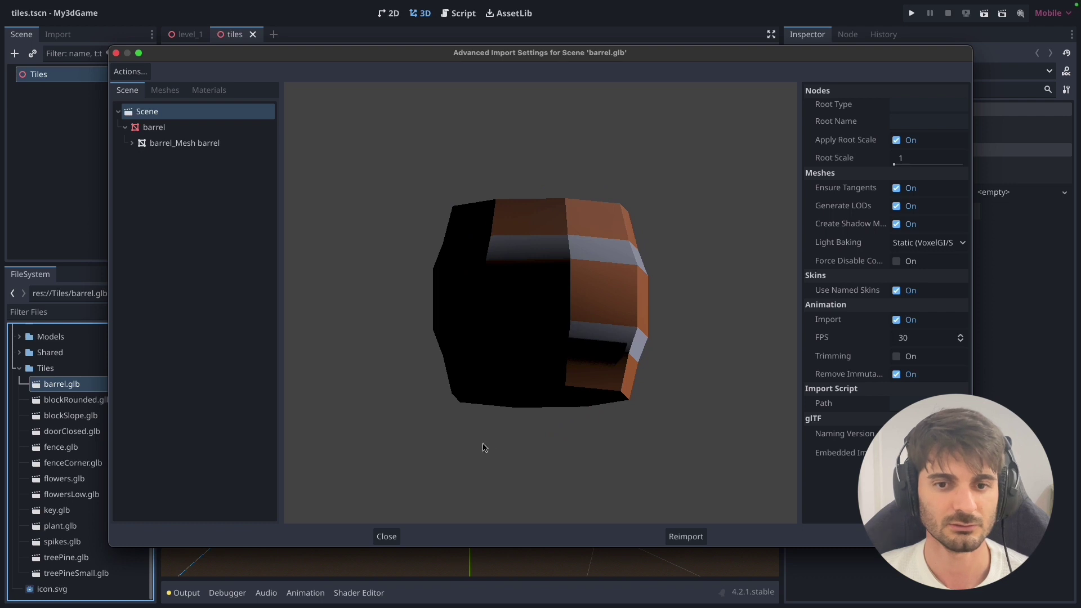
click(387, 536)
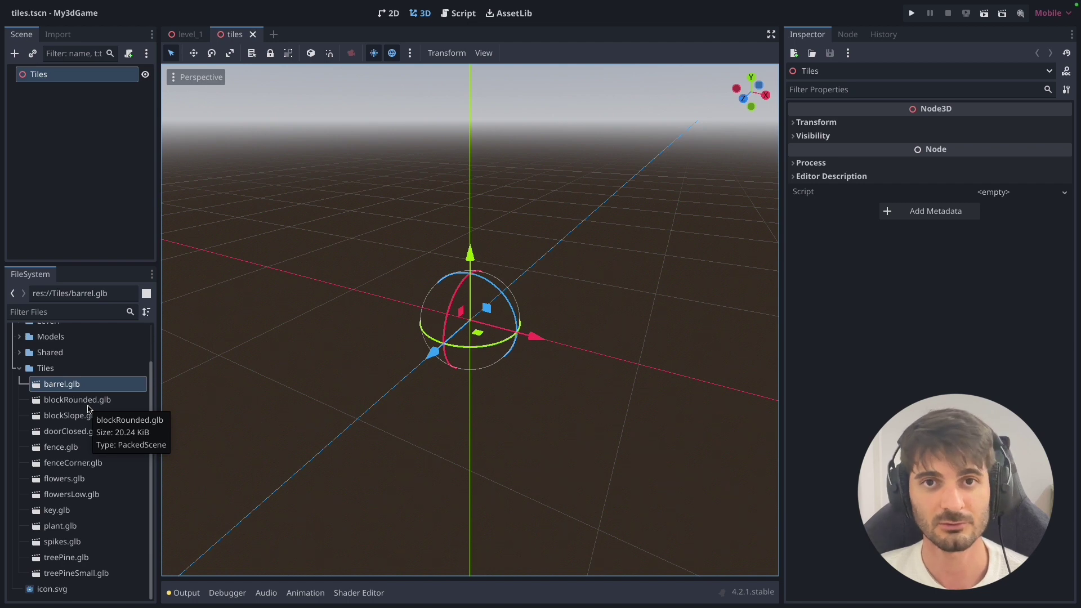
Preview the flowersLow, spikes and treePine models, closing each preview.
double_click(71, 493)
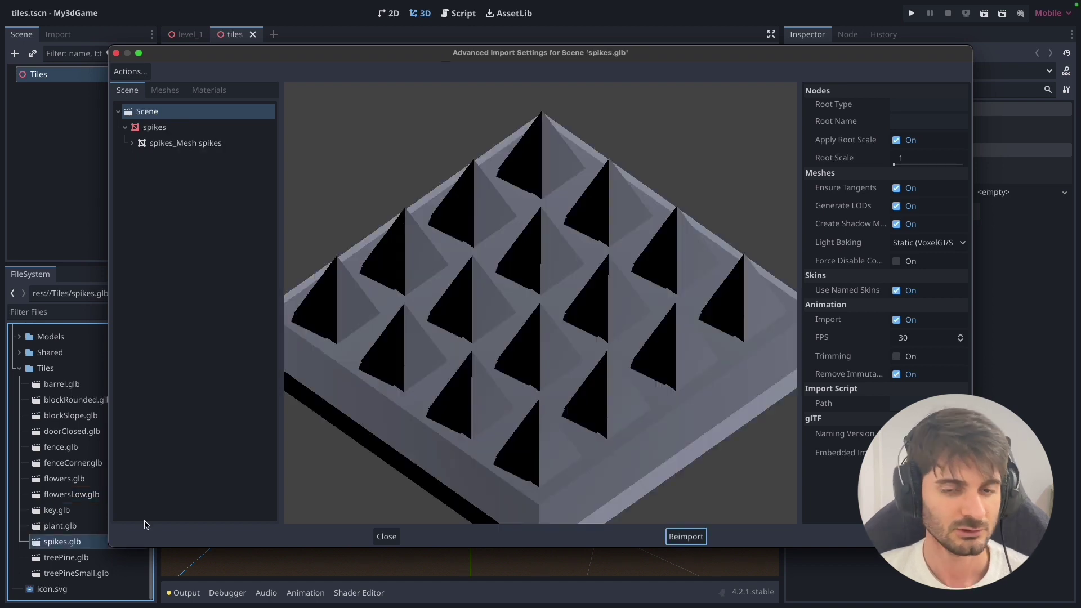
scroll(504, 386, down, 2)
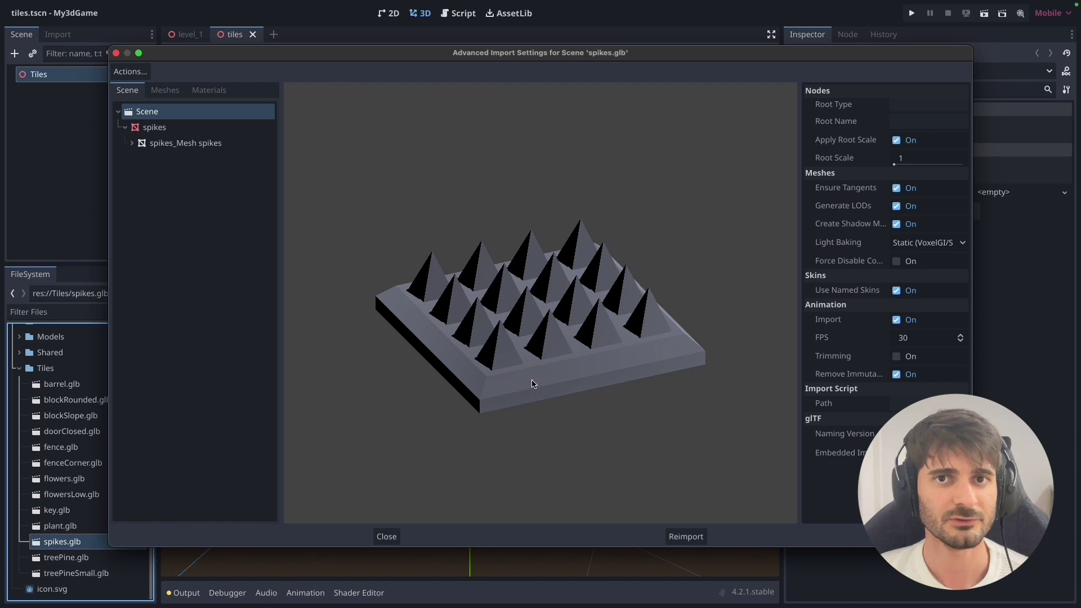
click(384, 537)
double_click(53, 561)
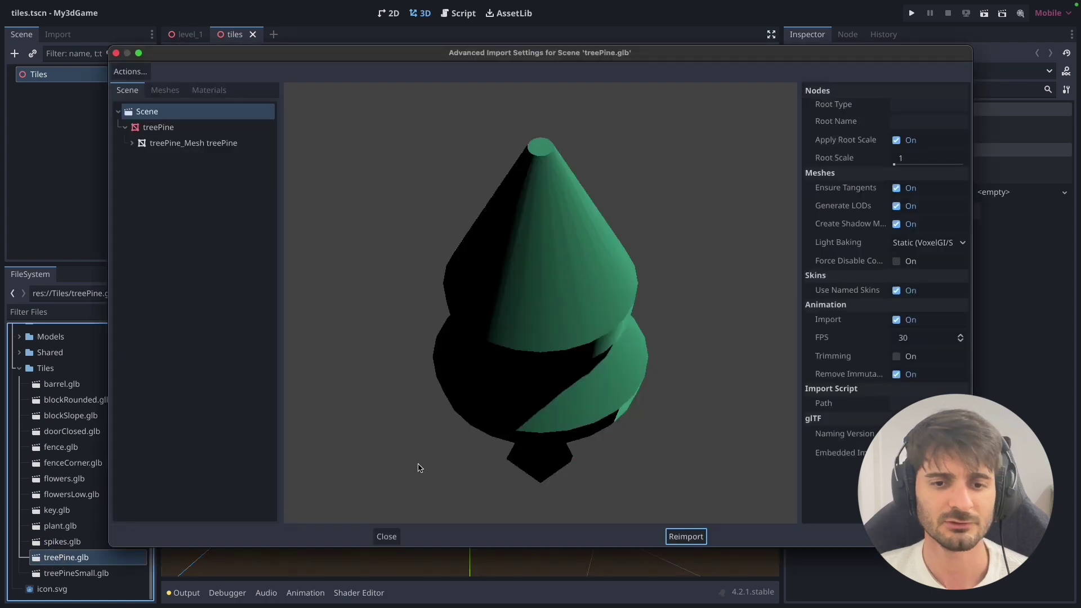
click(387, 536)
click(76, 387)
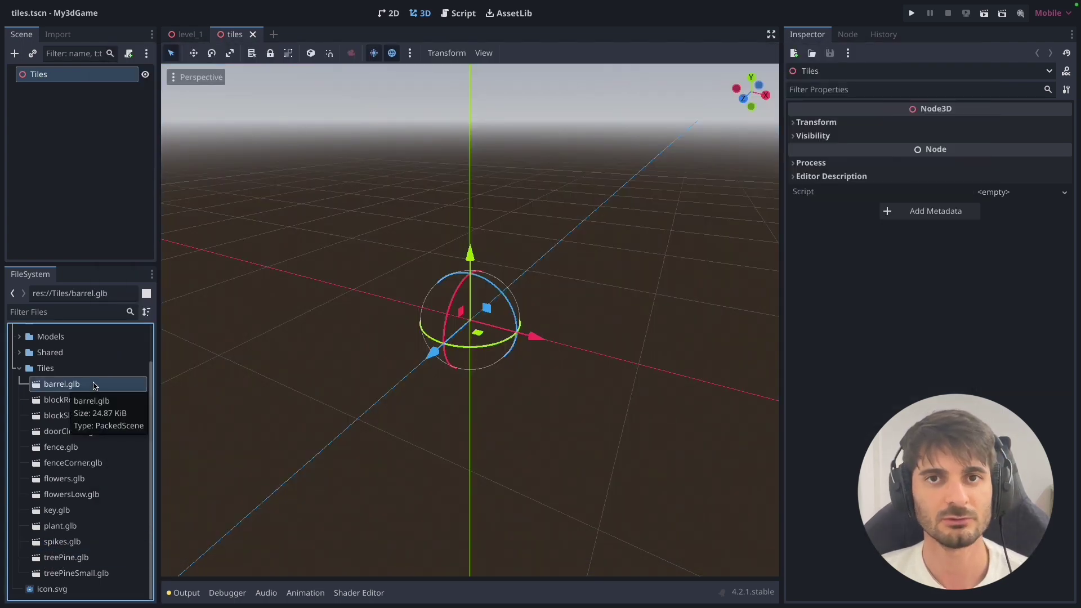
drag(78, 389, 62, 79)
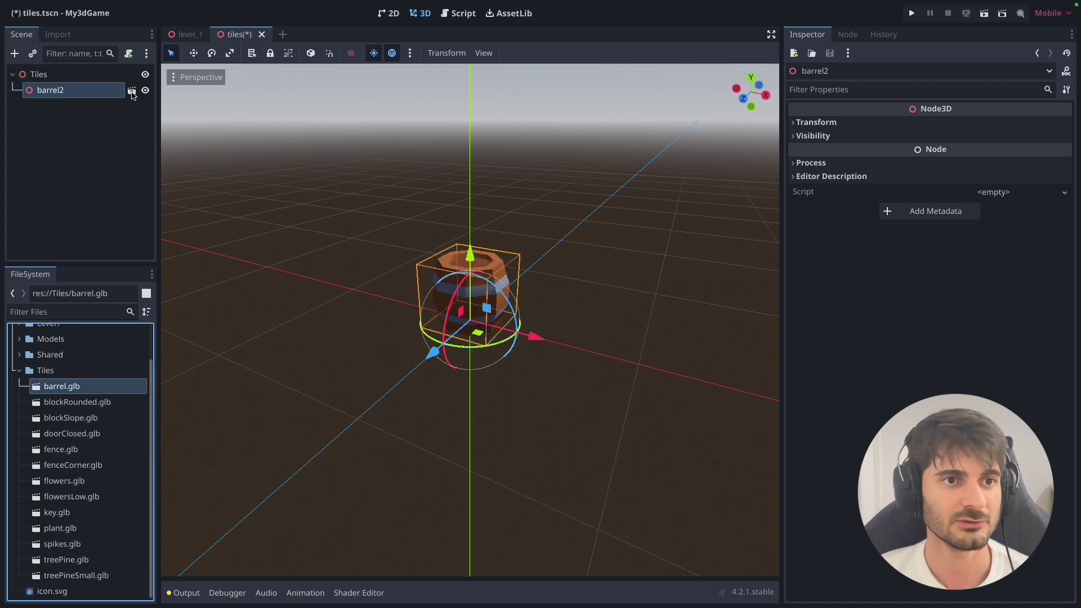
click(513, 330)
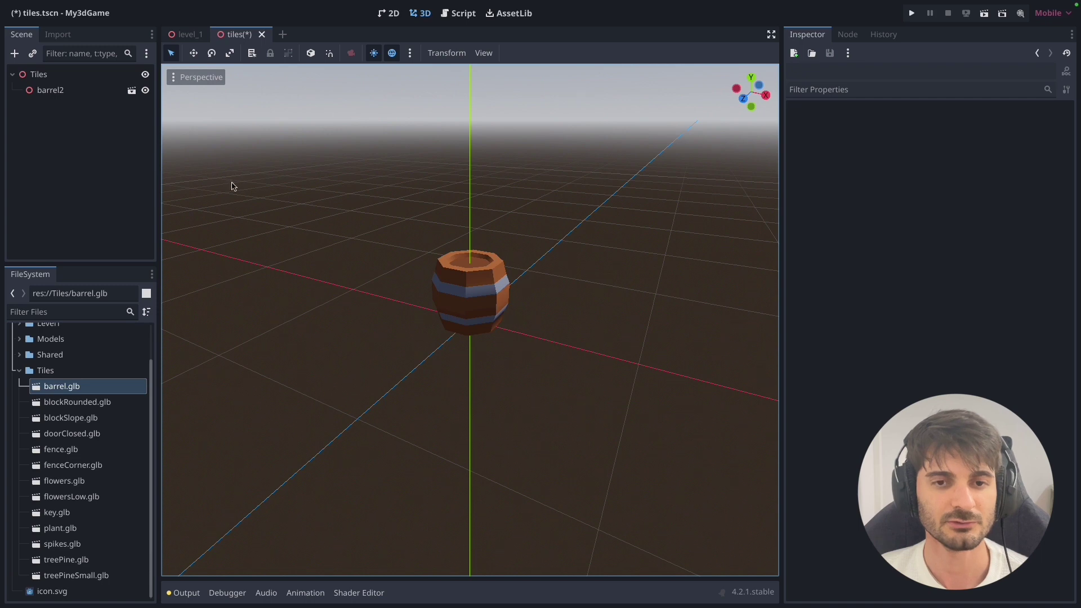
click(132, 90)
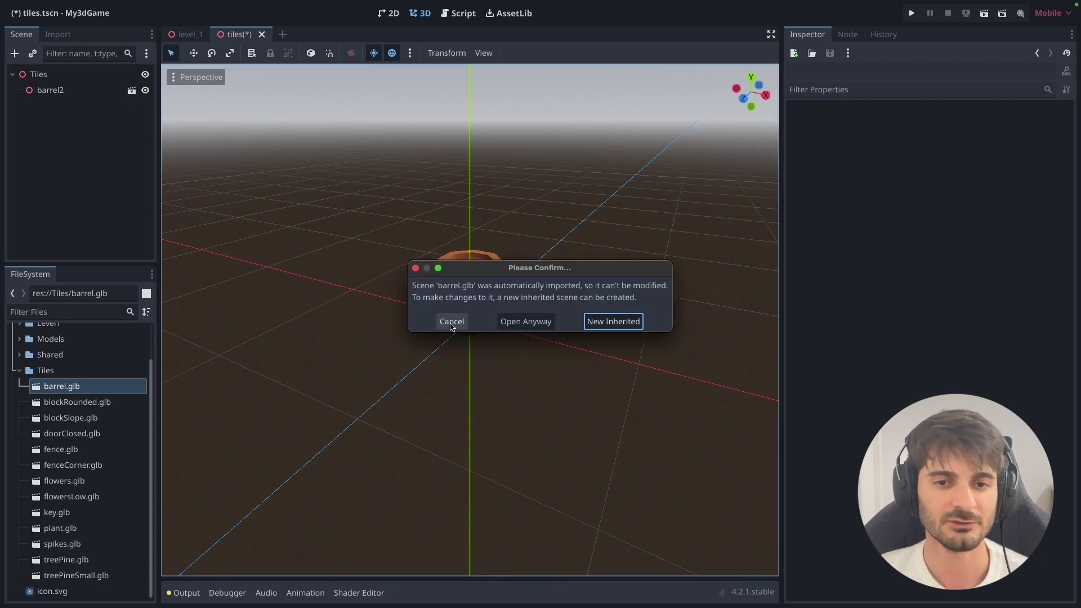
click(451, 321)
click(43, 94)
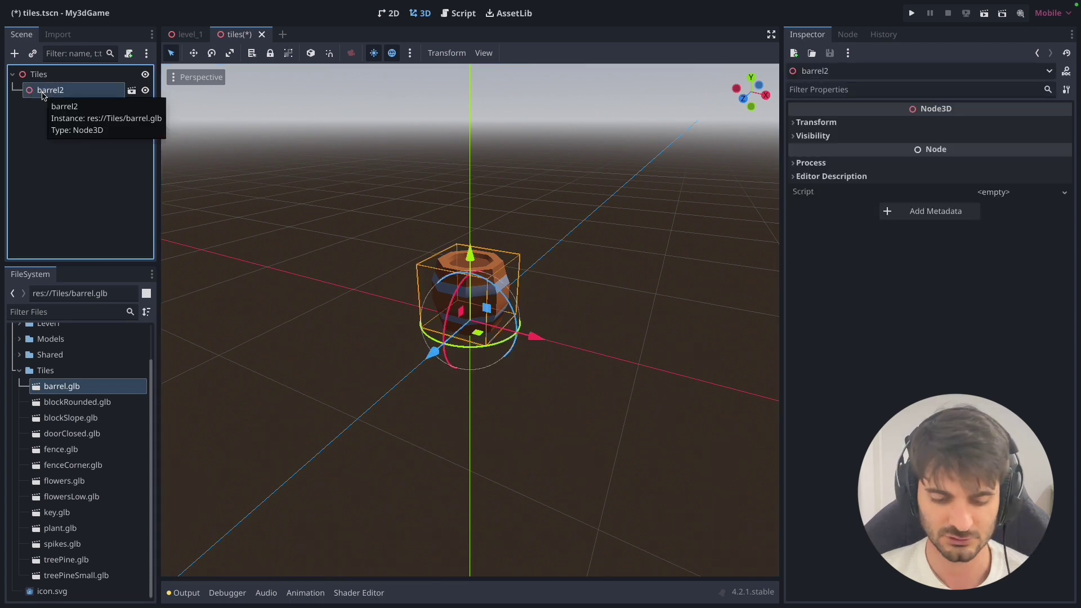
key(Delete)
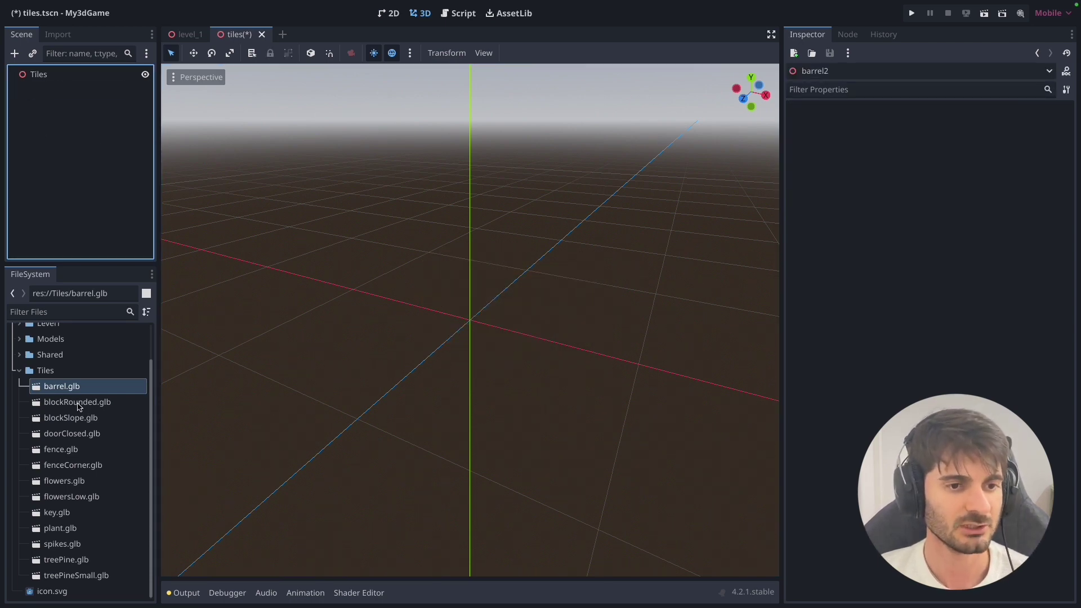
click(78, 404)
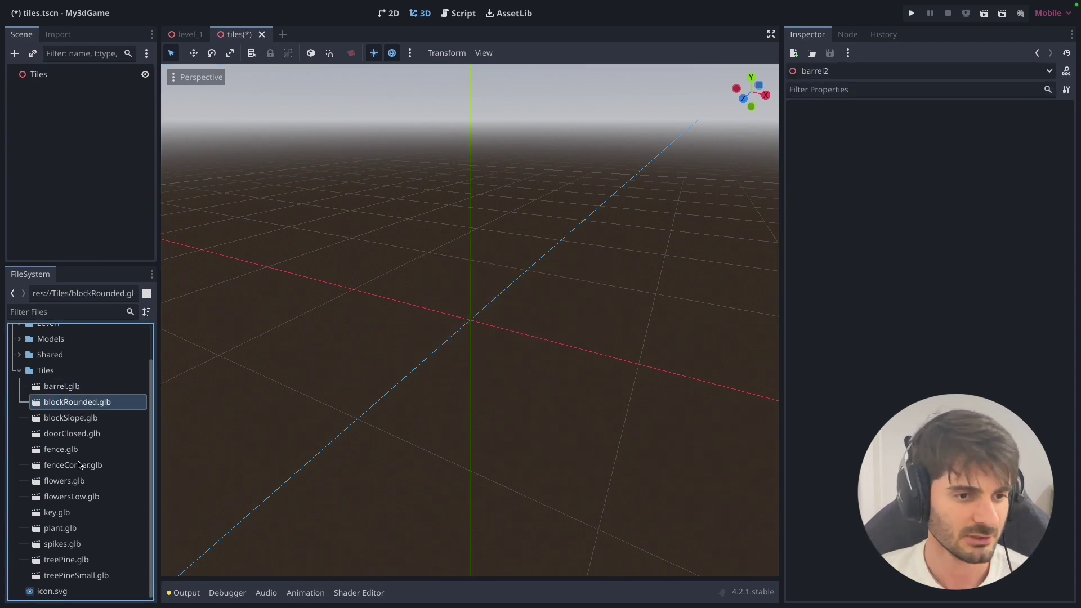
Create an inherited scene from blockRounded.glb and select its blockRounded mesh node.
right_click(86, 406)
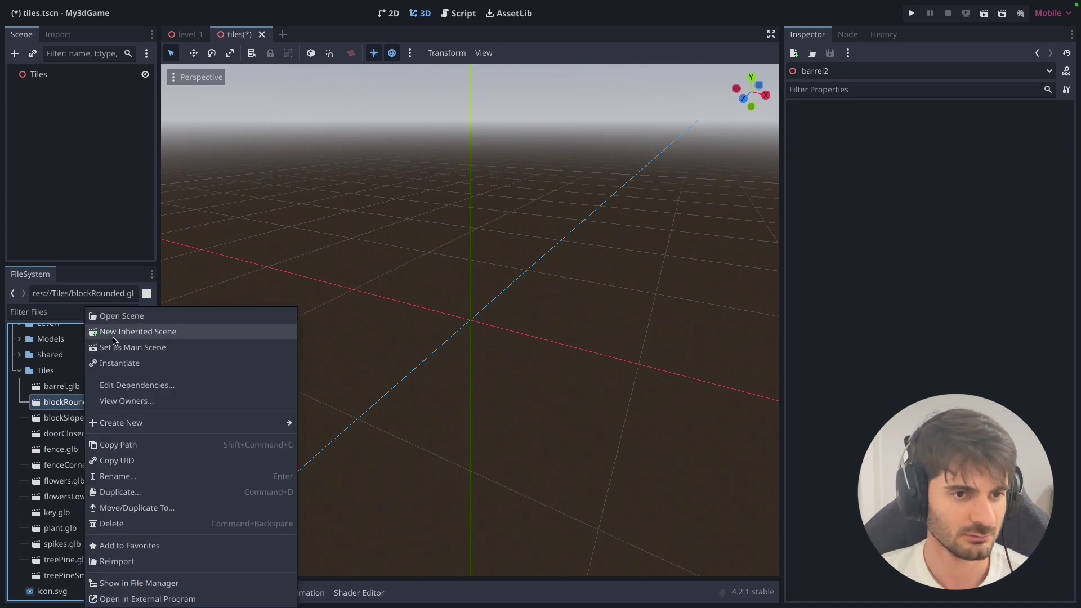
click(138, 332)
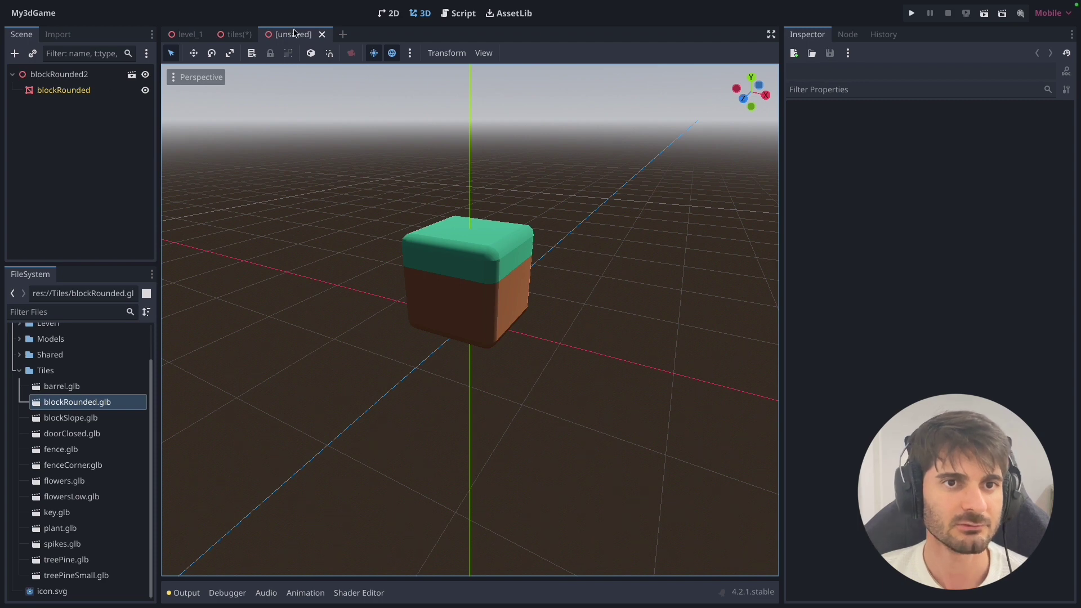
scroll(476, 269, up, 1)
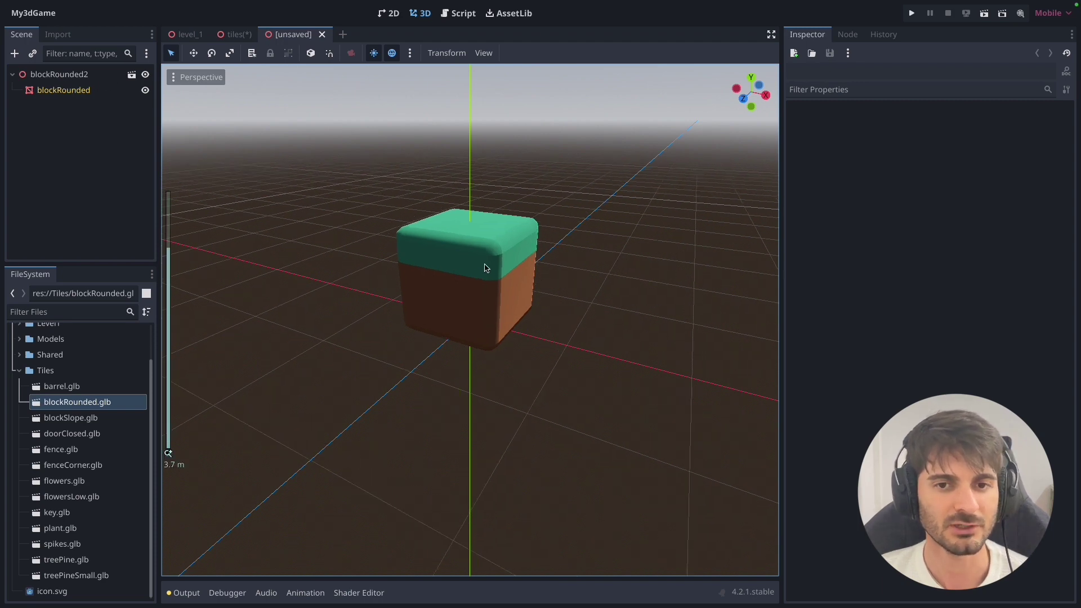
click(63, 91)
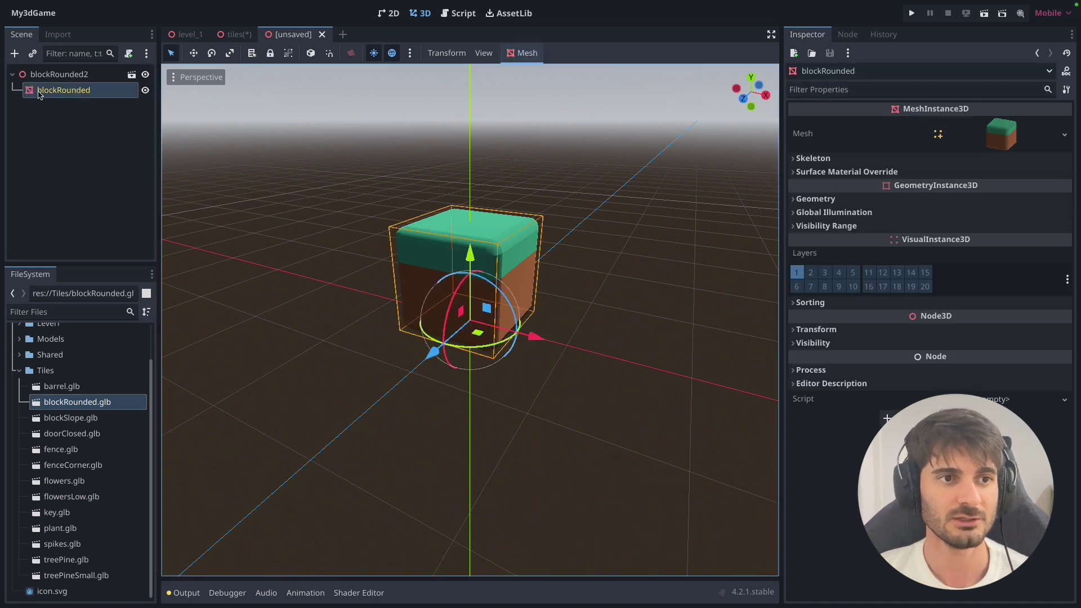
click(523, 53)
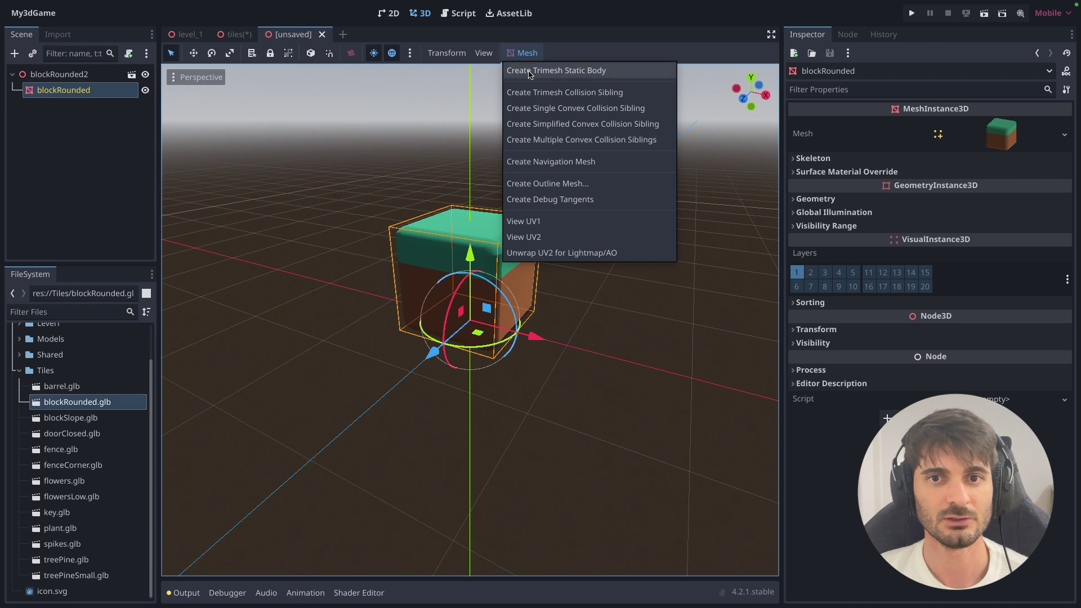
click(582, 73)
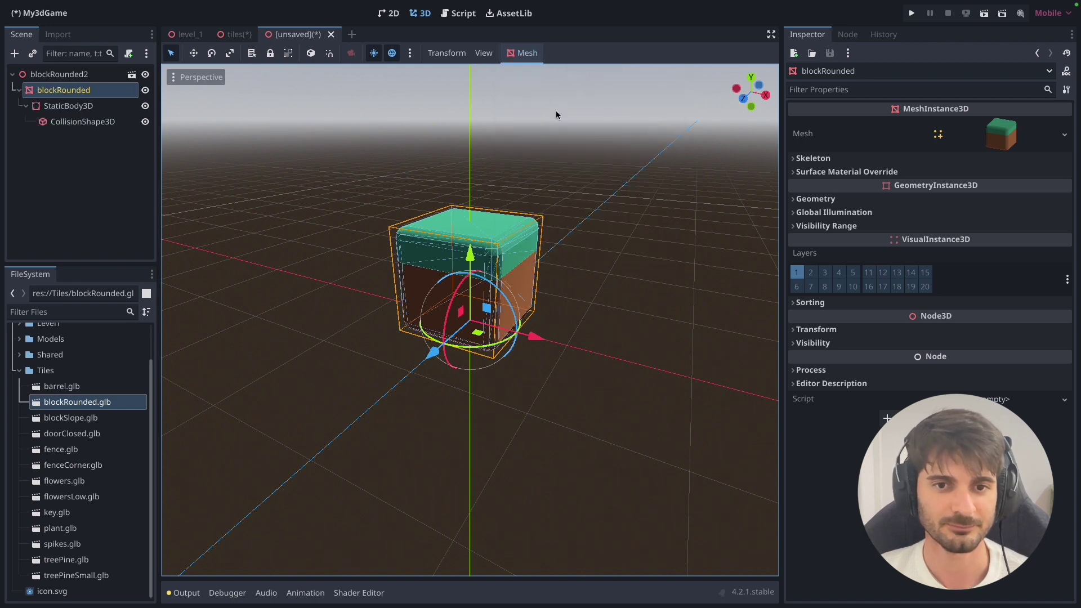
scroll(419, 279, up, 3)
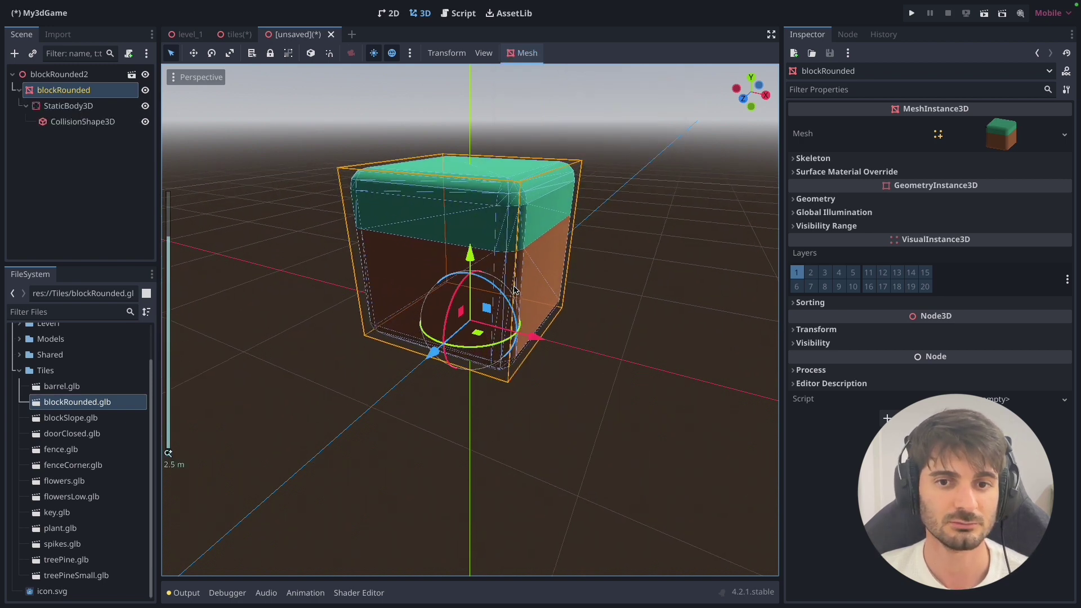
scroll(484, 301, up, 2)
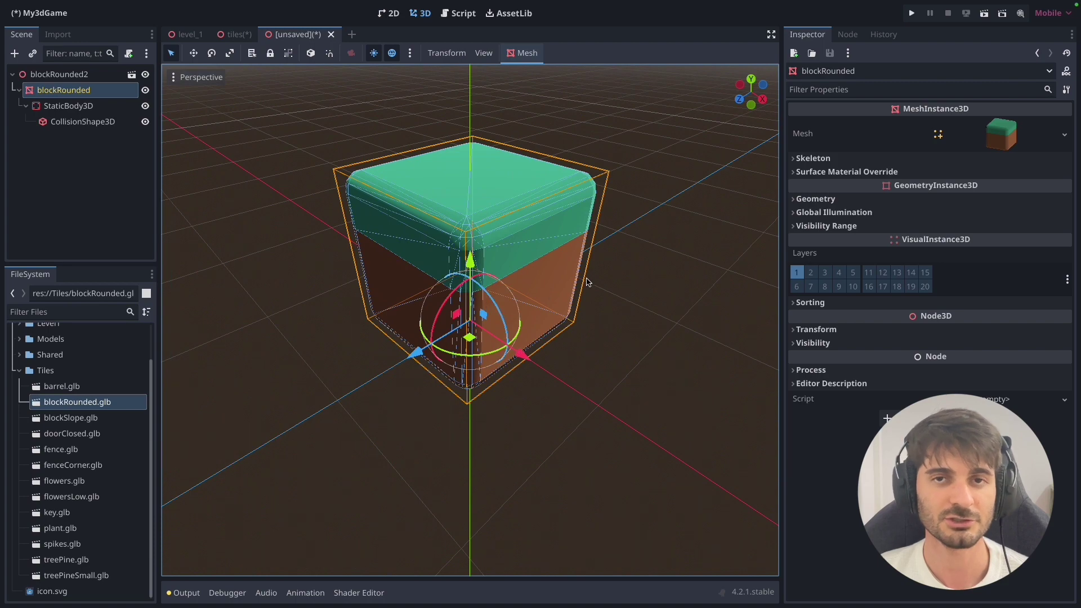
middle_drag(587, 280, 503, 287)
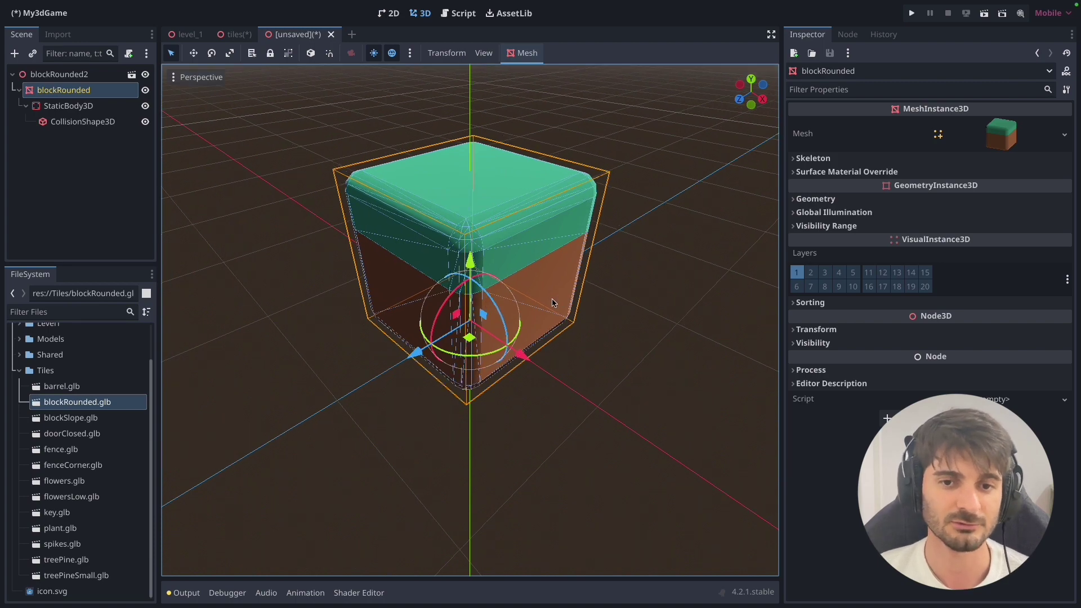
scroll(503, 287, up, 2)
scroll(495, 315, up, 3)
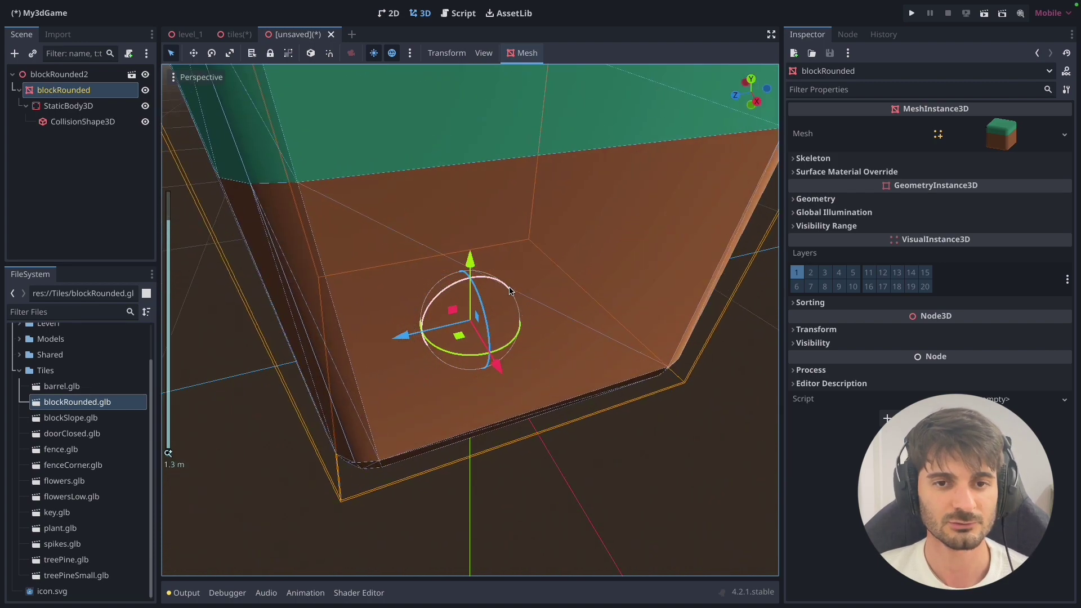
mouse_move(450, 327)
middle_down()
mouse_move(431, 338)
mouse_move(488, 240)
middle_up()
scroll(431, 337, down, 2)
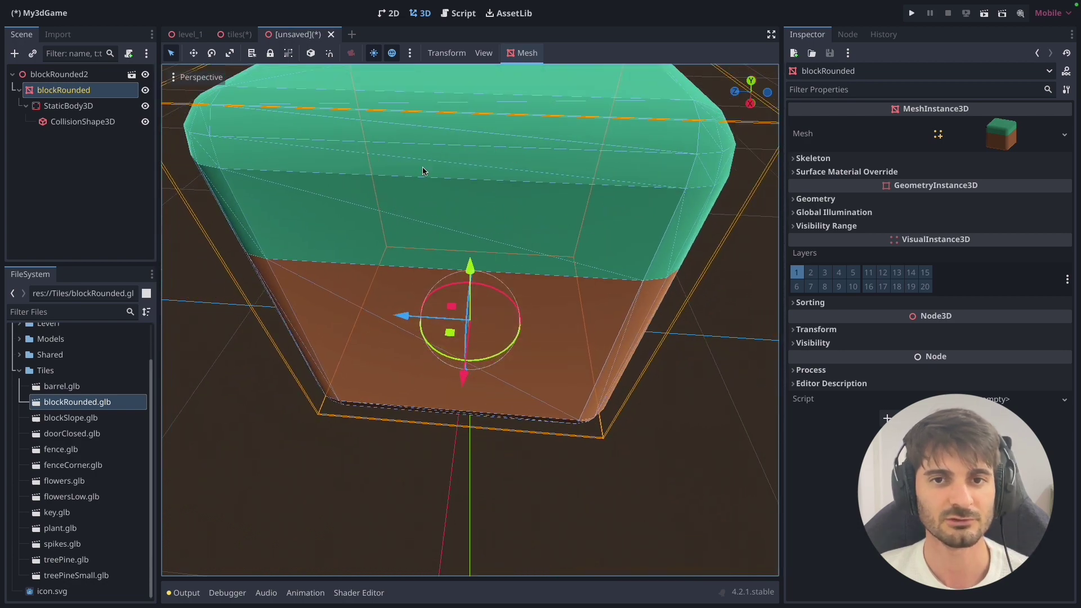
scroll(550, 187, down, 1)
mouse_move(550, 187)
middle_down()
mouse_move(508, 255)
mouse_move(523, 192)
middle_up()
scroll(508, 256, down, 3)
scroll(528, 225, down, 2)
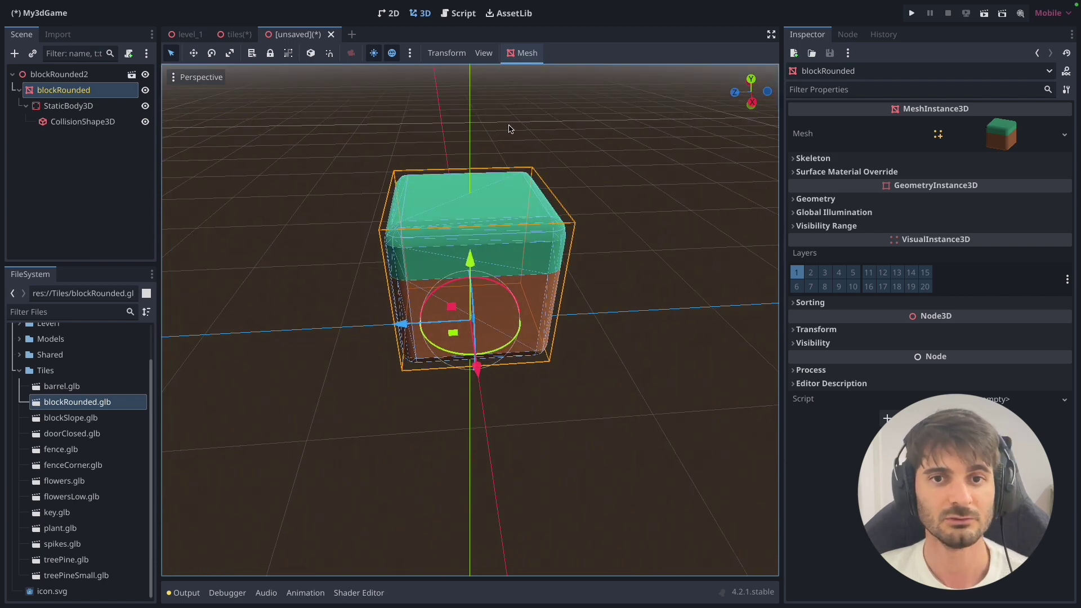
click(70, 108)
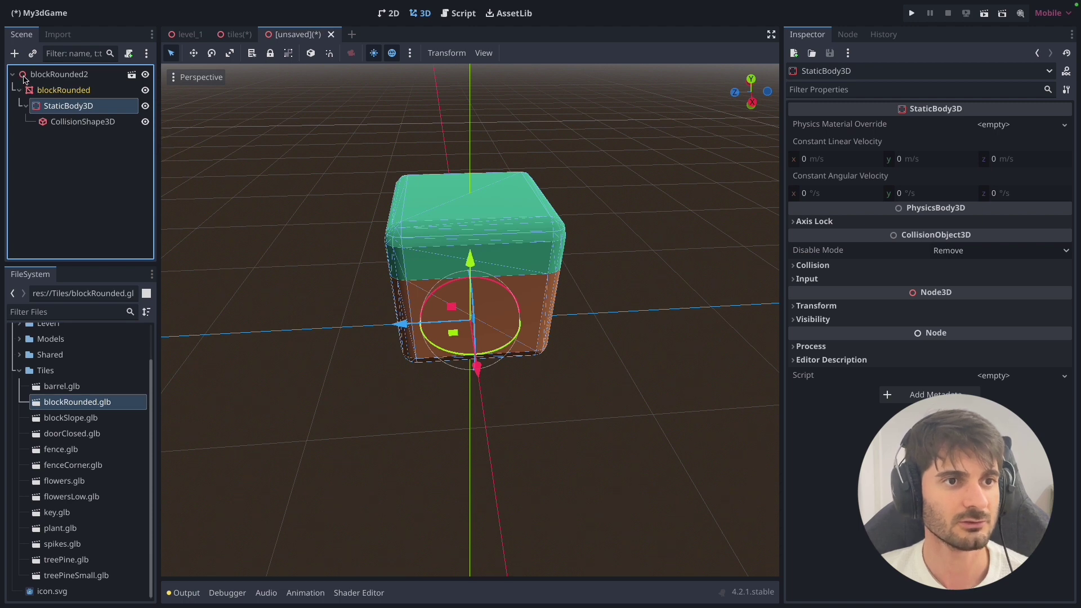
click(51, 75)
click(52, 95)
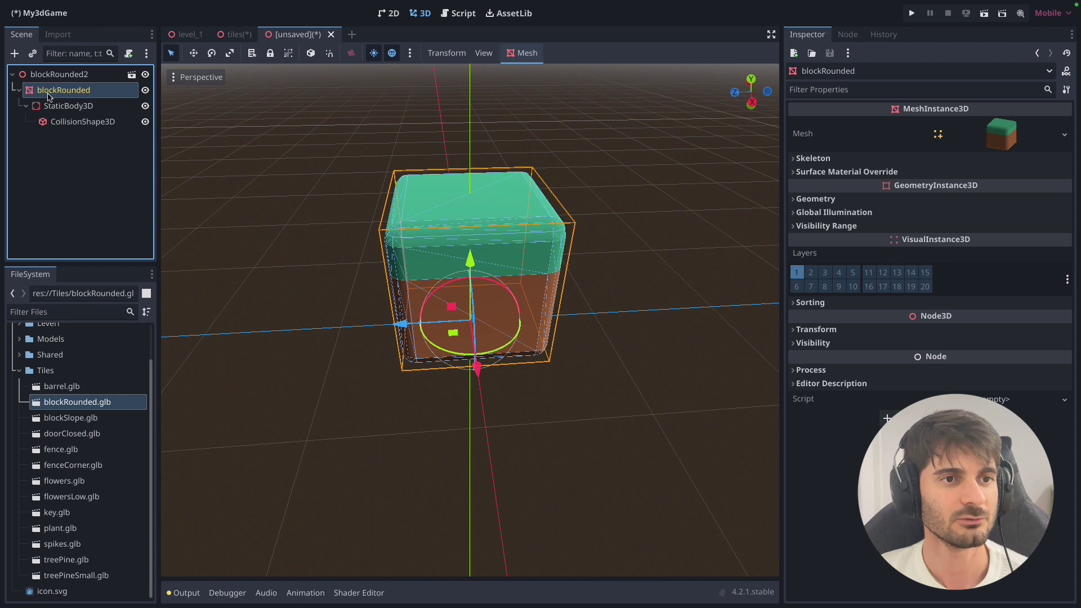
click(54, 107)
click(78, 123)
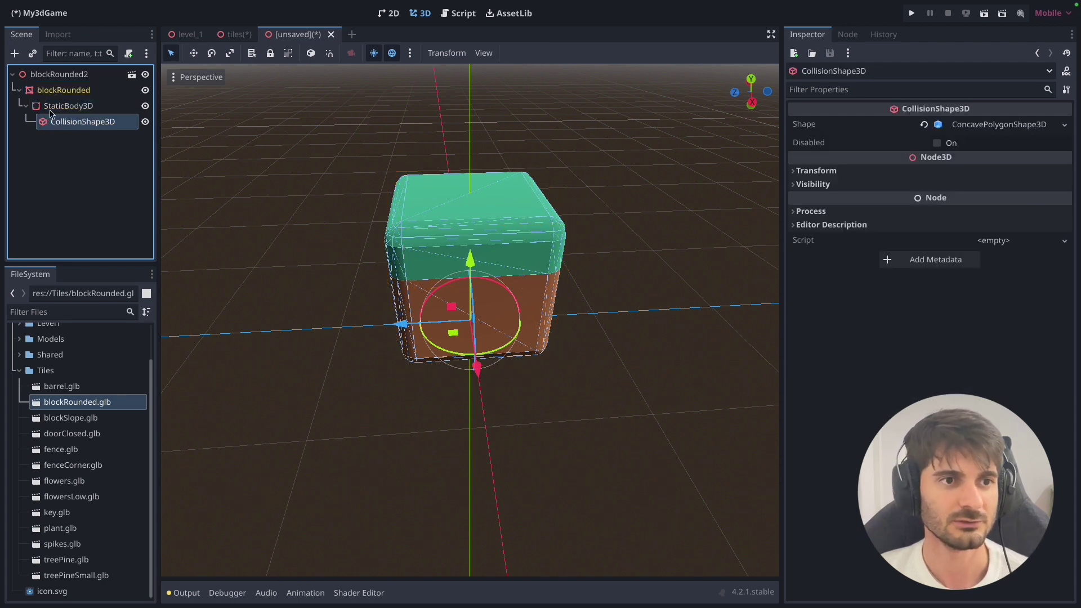
key(Up)
key(Up)
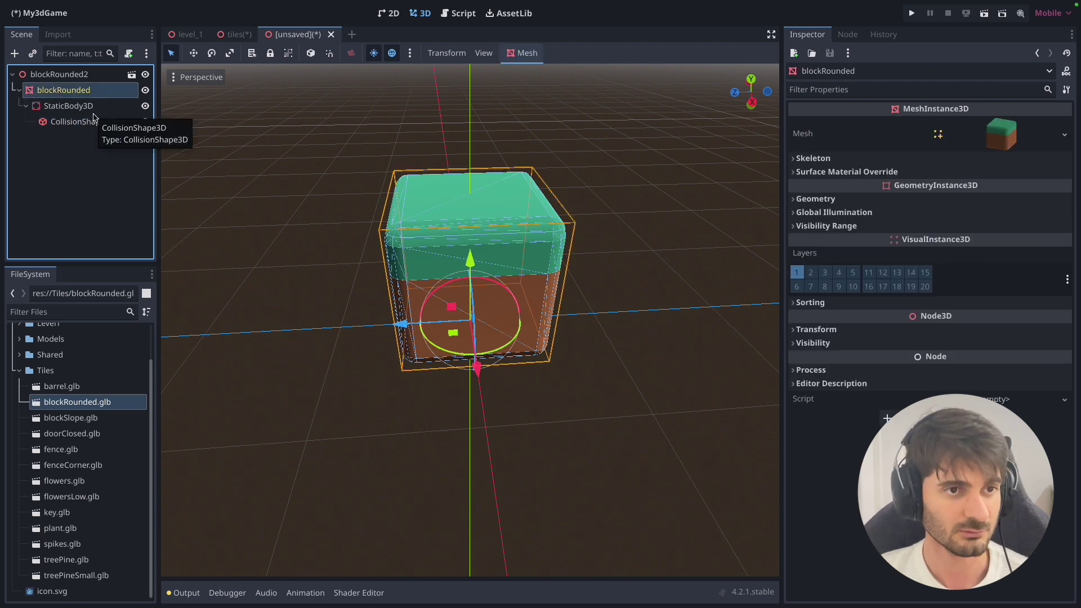
key(ctrl+z)
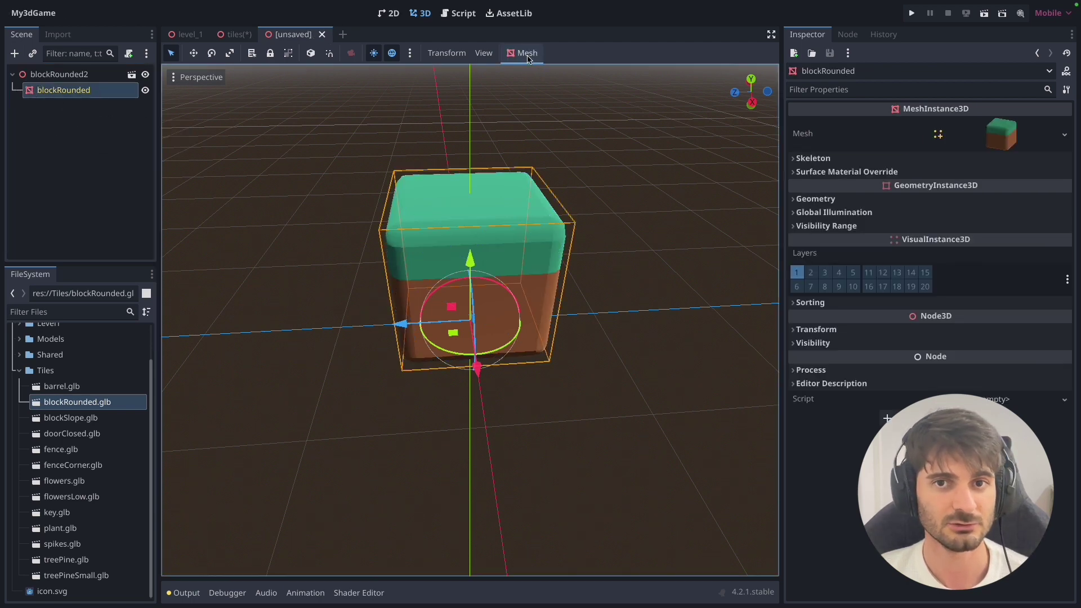
Add a simplified convex collision sibling to the blockRounded mesh.
click(528, 58)
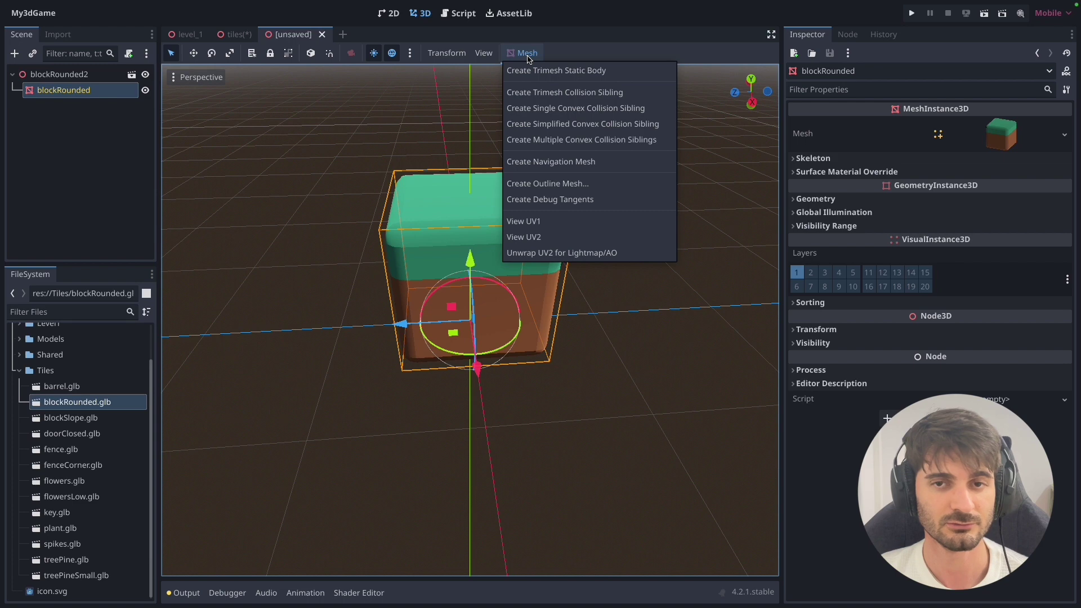
click(570, 125)
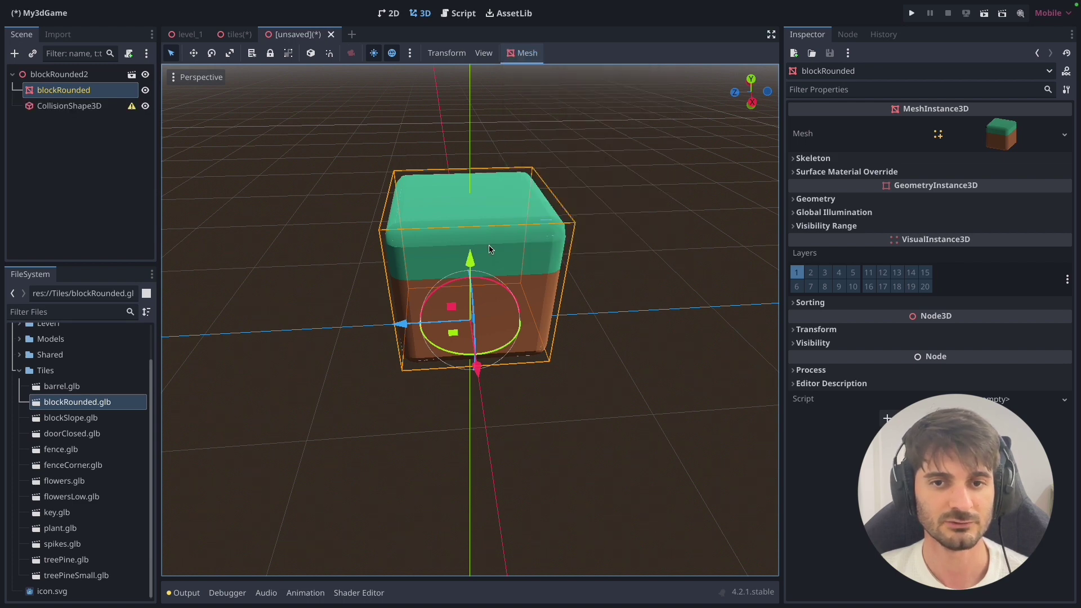
scroll(489, 248, up, 3)
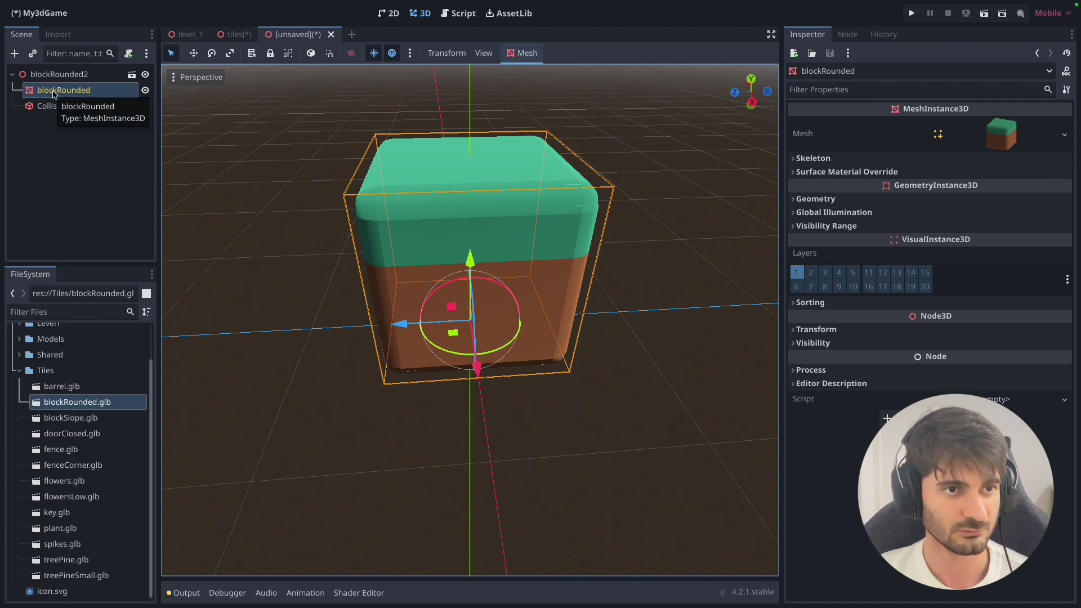
Add a StaticBody3D and place the CollisionShape3D beneath it.
click(16, 54)
text(st)
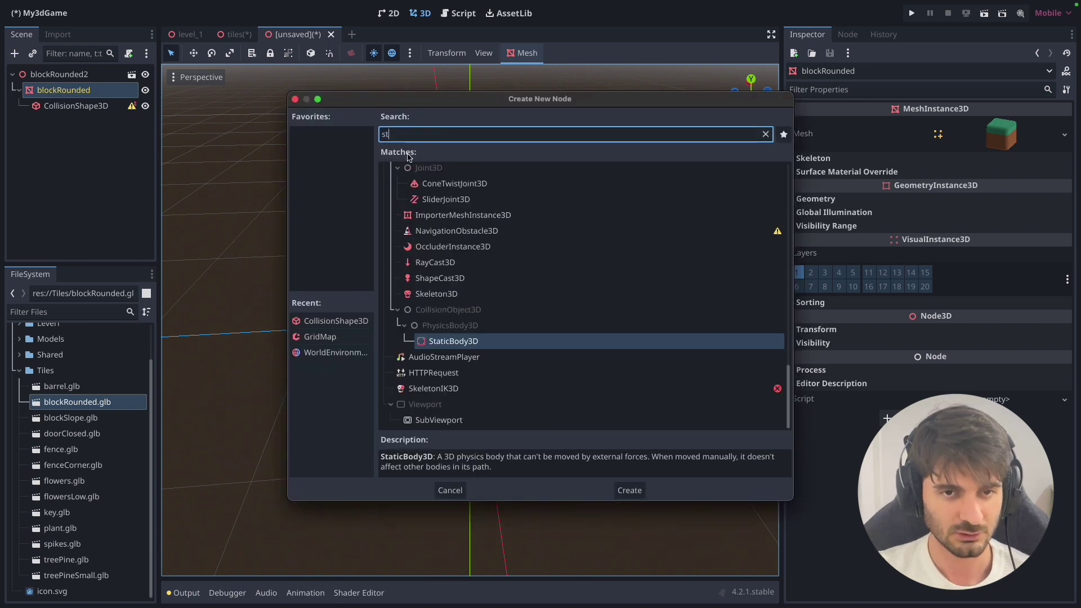
text(a)
key(Return)
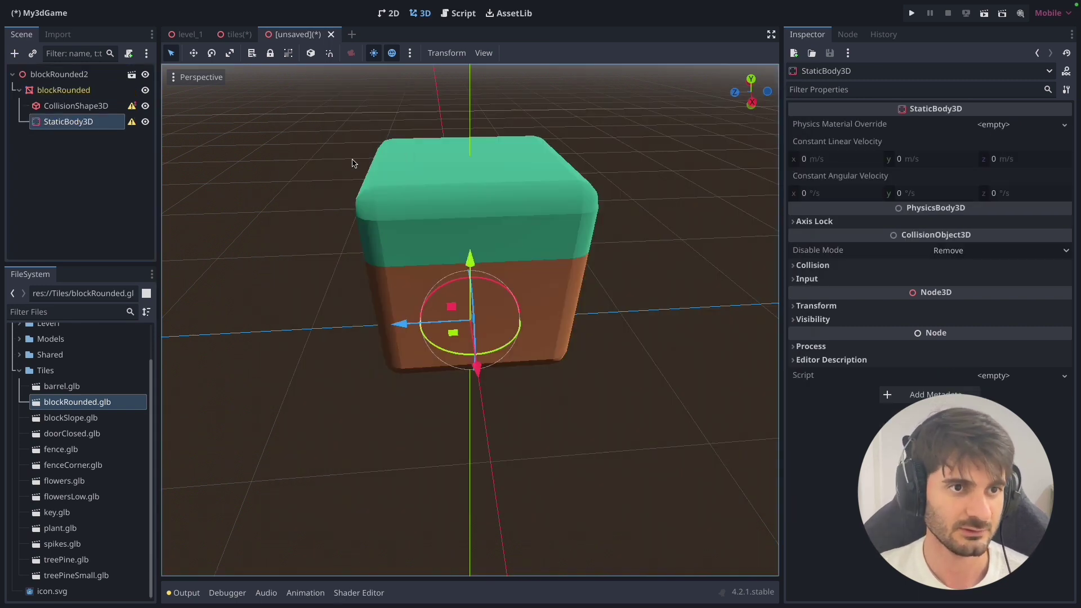
mouse_move(67, 121)
mouse_down()
mouse_move(57, 99)
mouse_move(68, 105)
mouse_move(65, 96)
mouse_up()
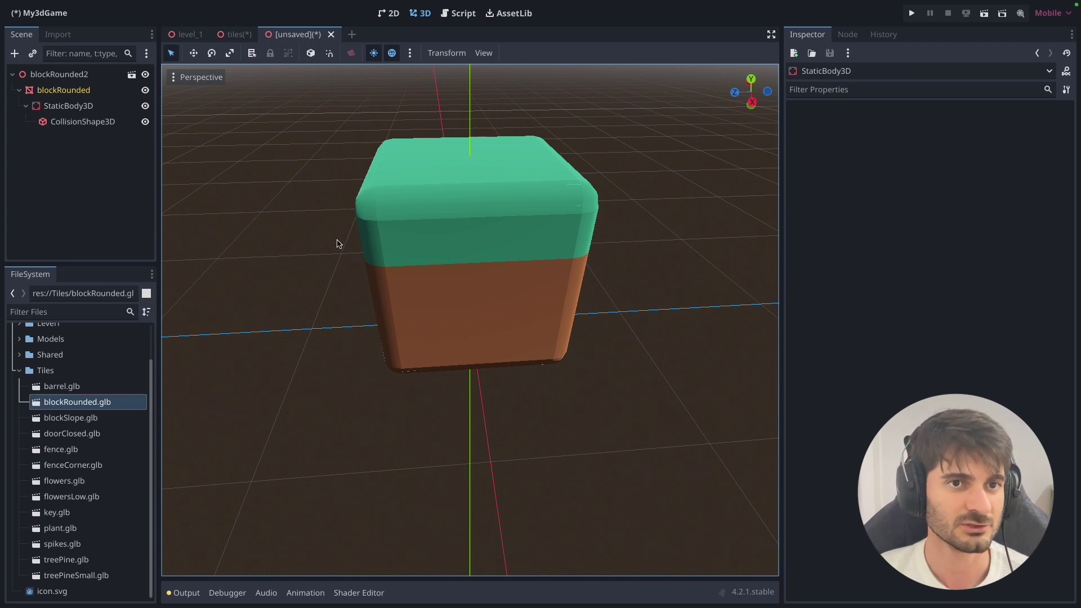
click(237, 35)
click(301, 35)
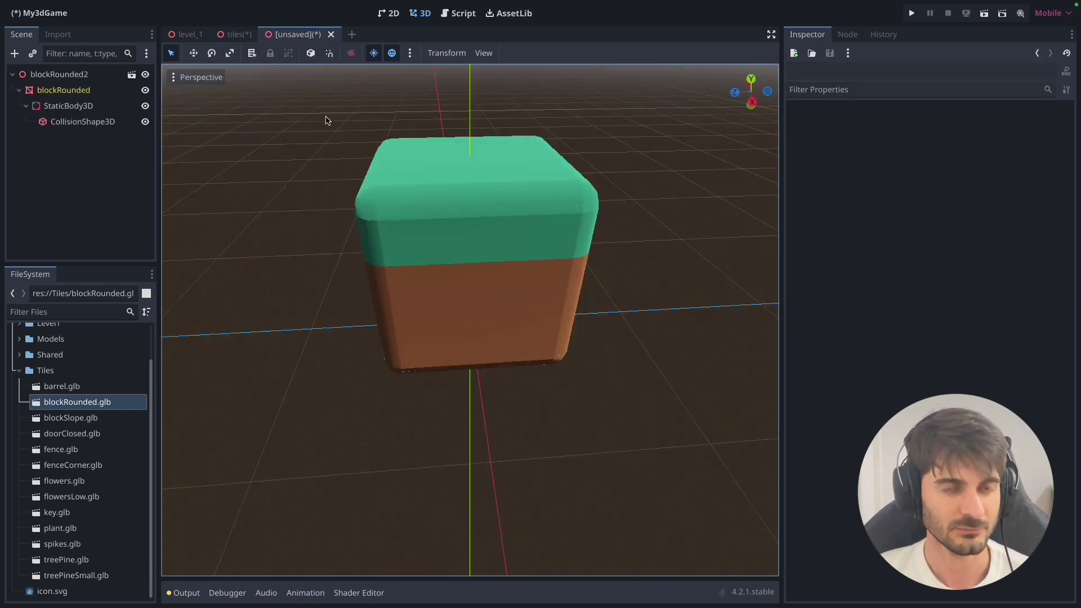
Save the rounded block scene as block_rounded_2.tscn in a new Tiles/withCollision folder.
key(ctrl+s)
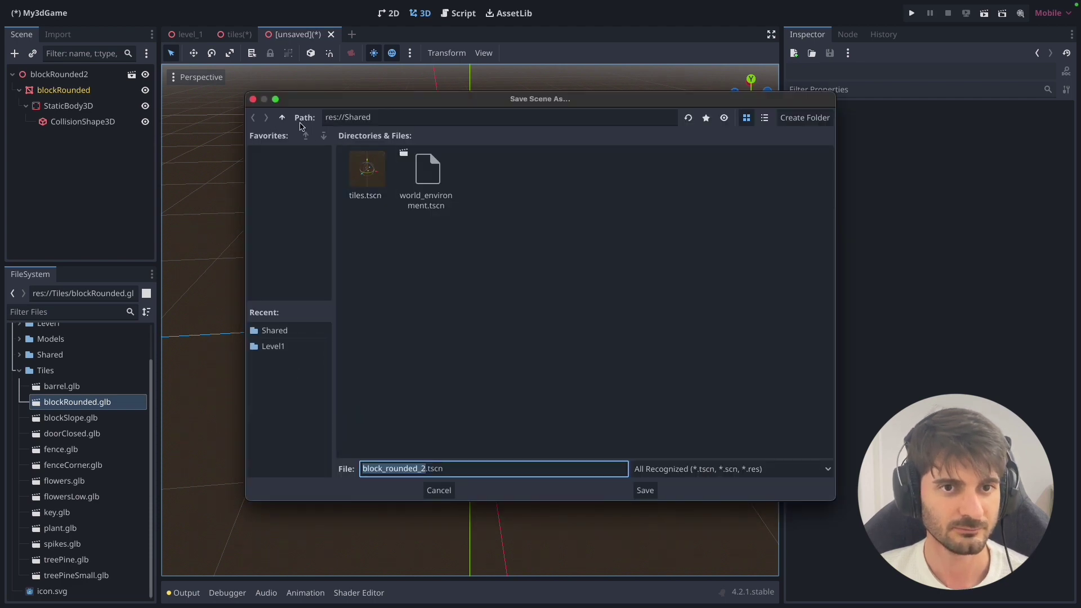
click(282, 117)
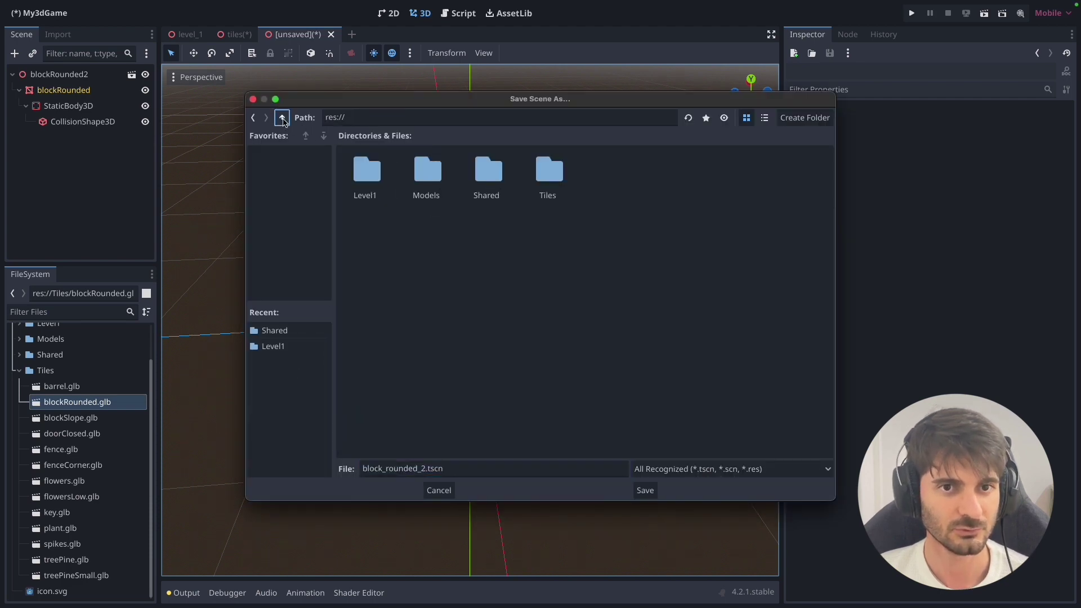
double_click(545, 171)
right_click(438, 227)
click(476, 239)
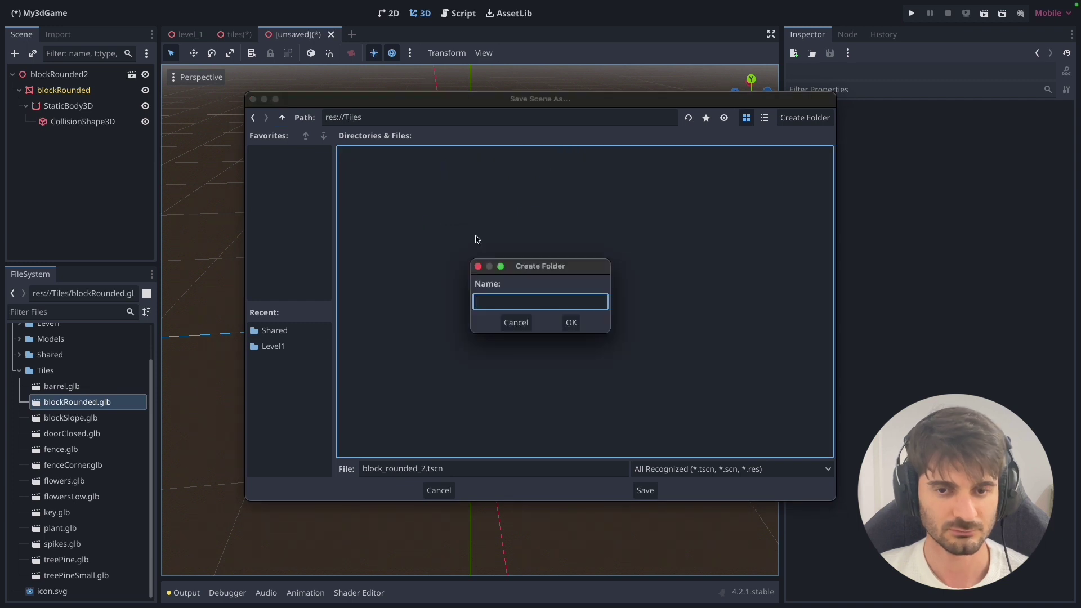
text(with)
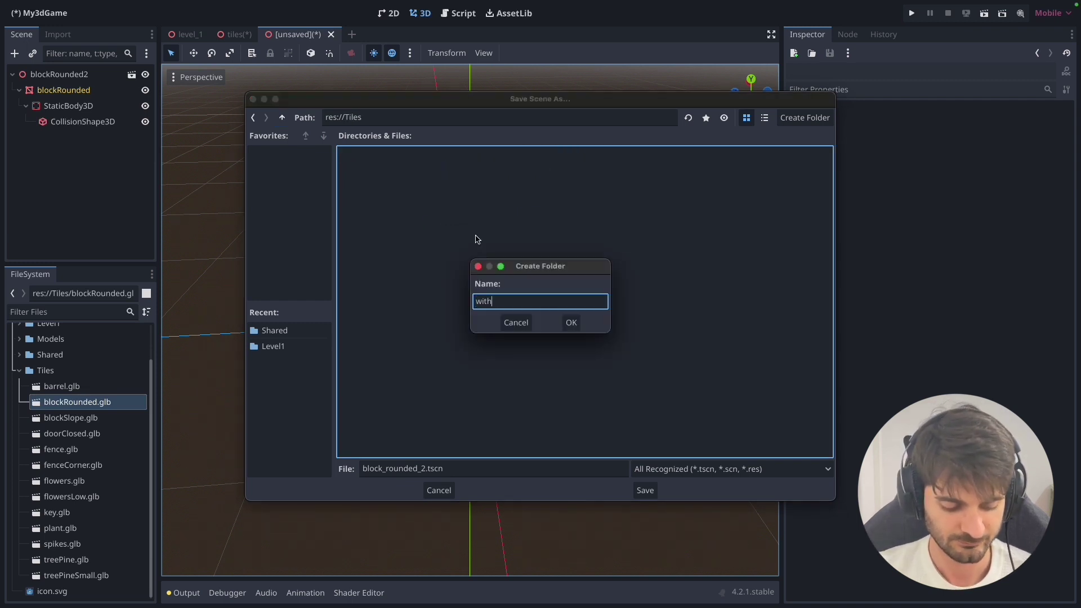
text(Collision)
key(Return)
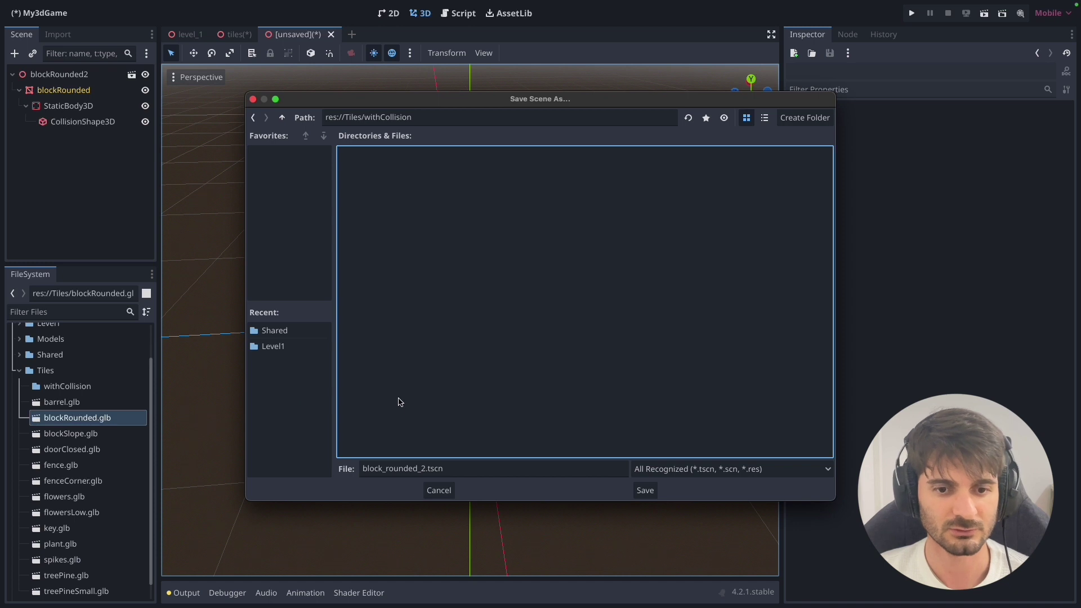
click(645, 490)
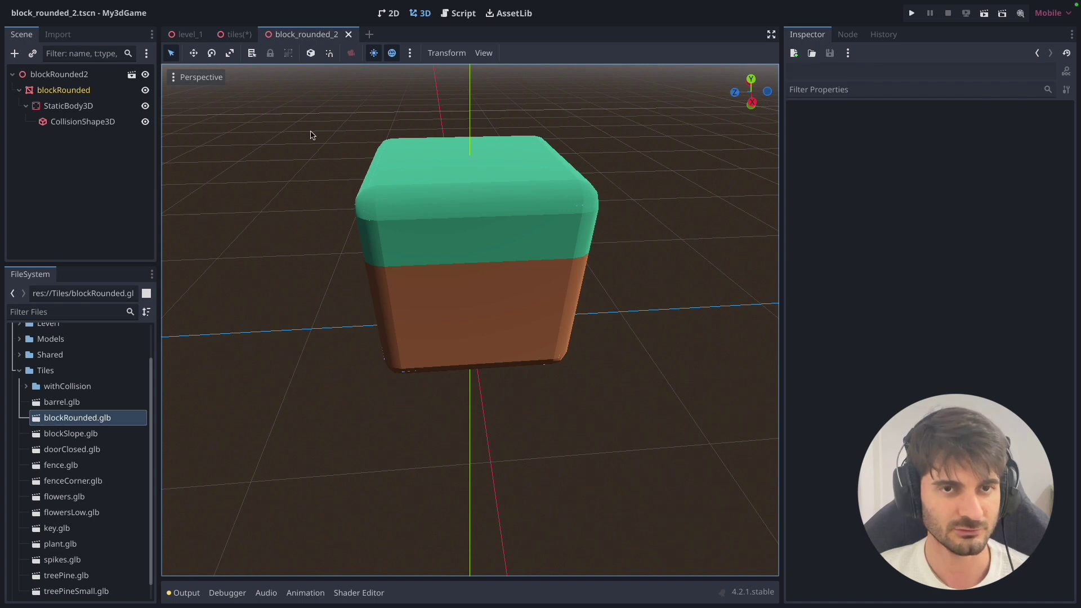
Close block_rounded_2 and create an inherited scene from blockSlope.glb, selecting its mesh.
click(350, 35)
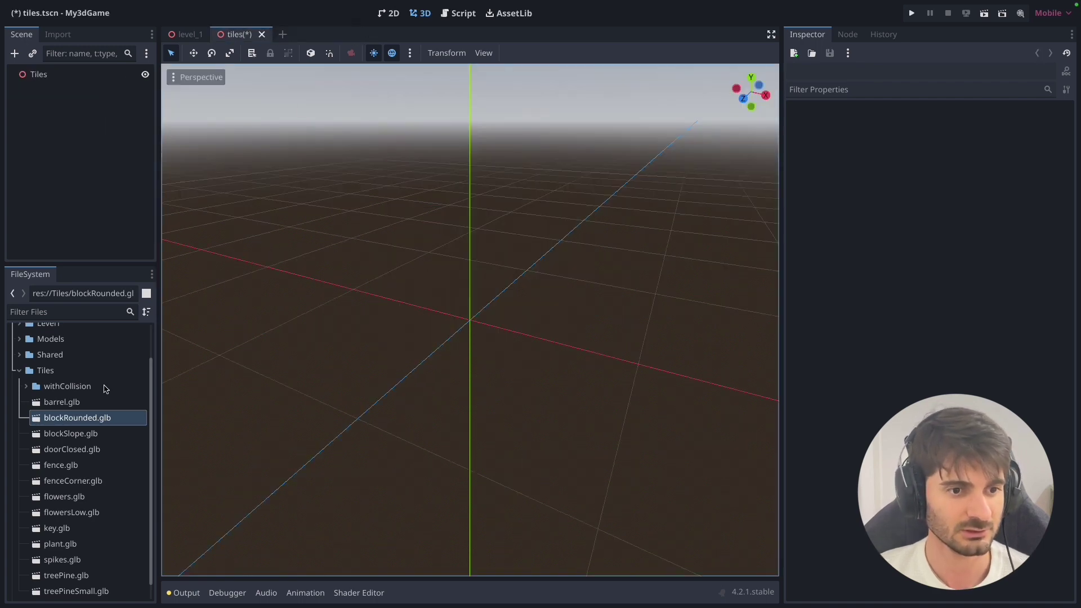
click(79, 434)
right_click(79, 433)
click(67, 434)
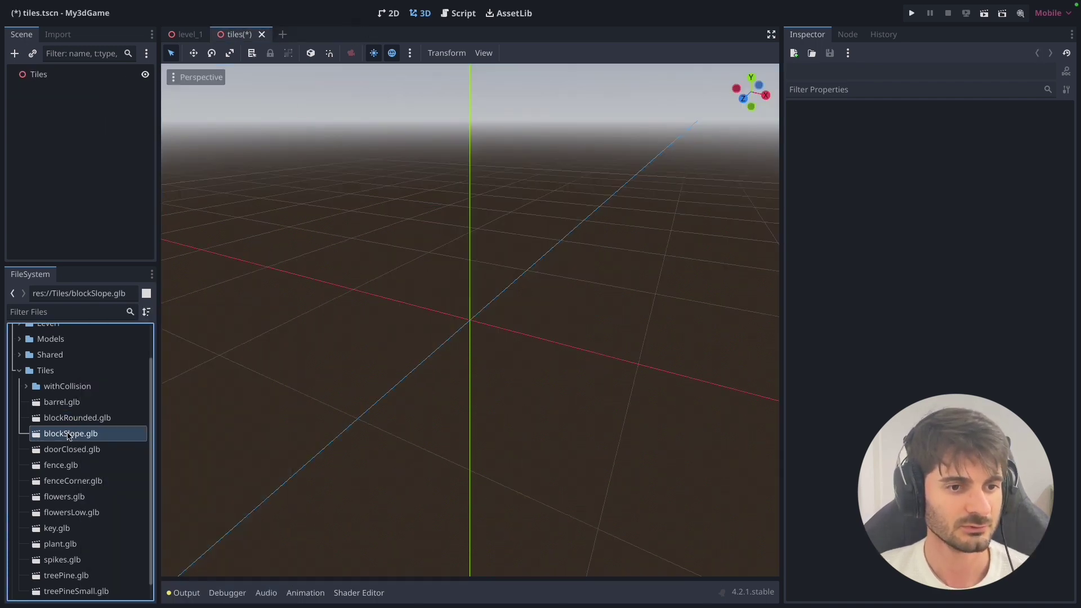
right_click(67, 434)
click(101, 332)
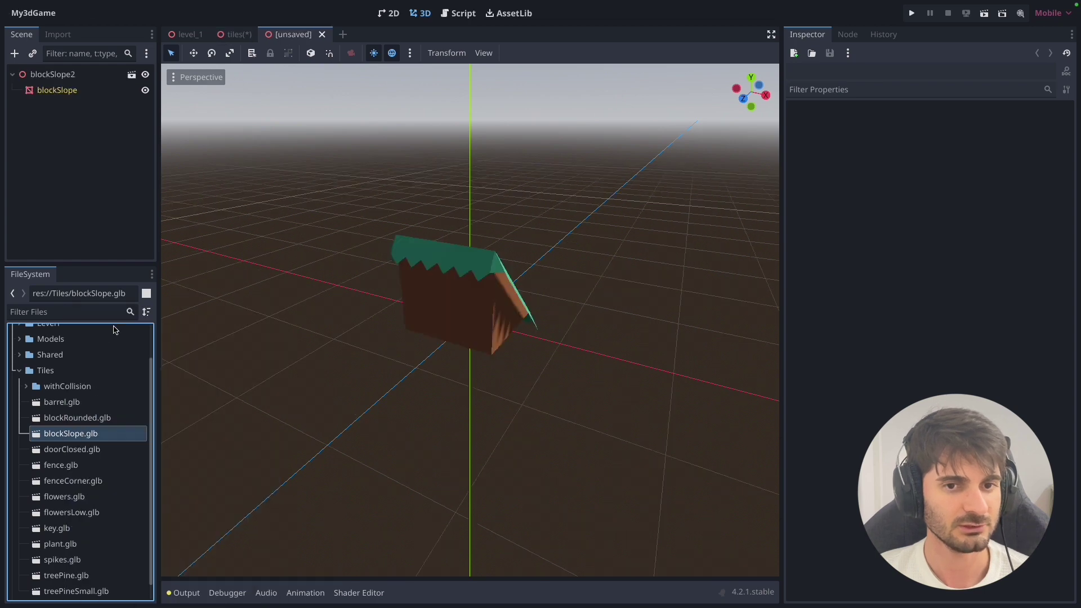
click(50, 91)
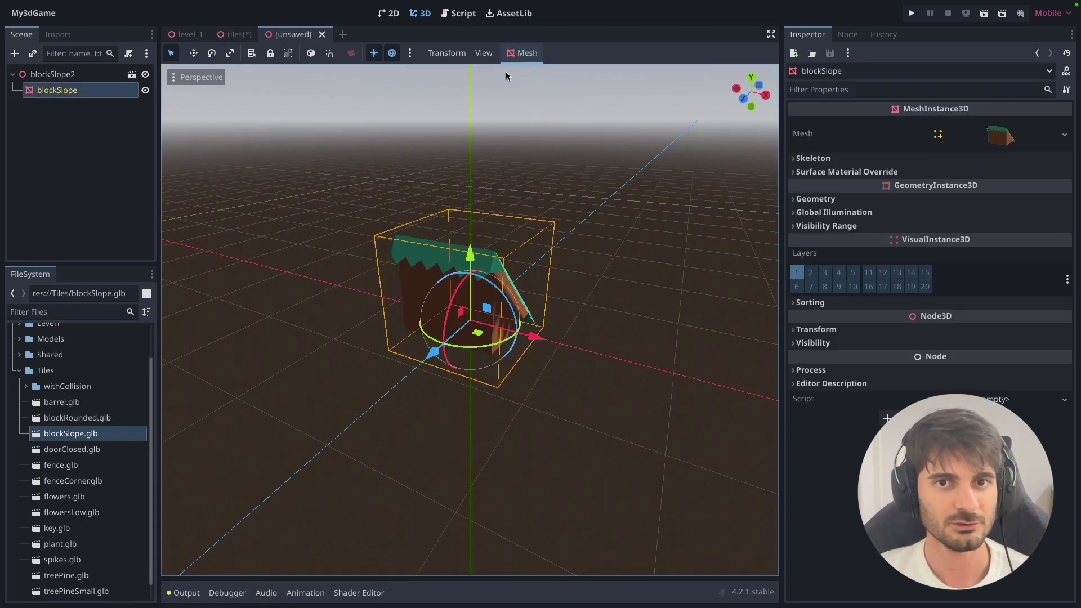
Give the slope a single convex collision shape inside a new StaticBody3D.
click(522, 53)
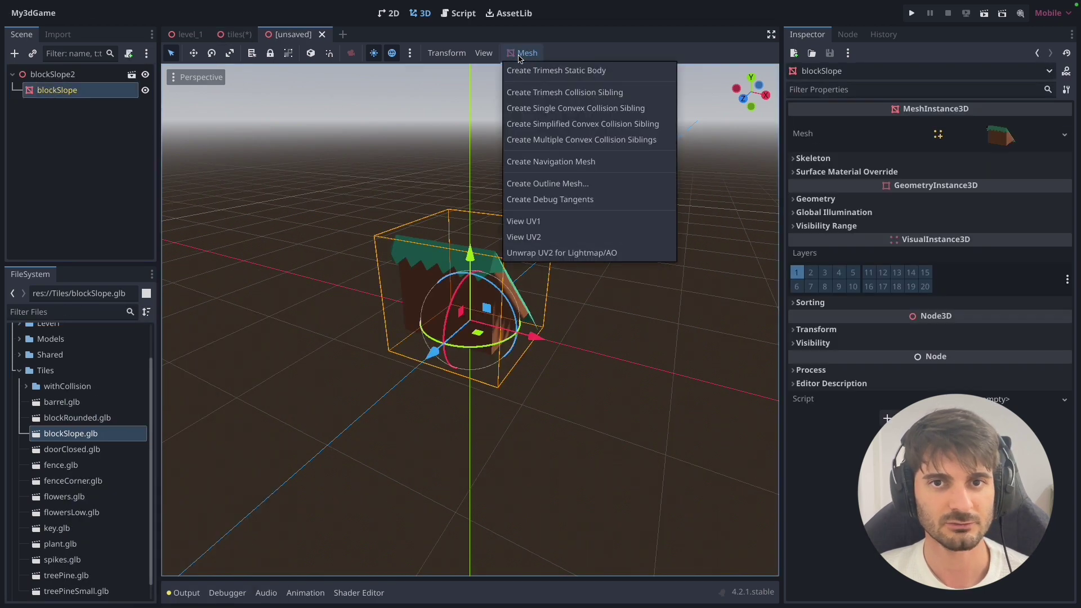
click(585, 124)
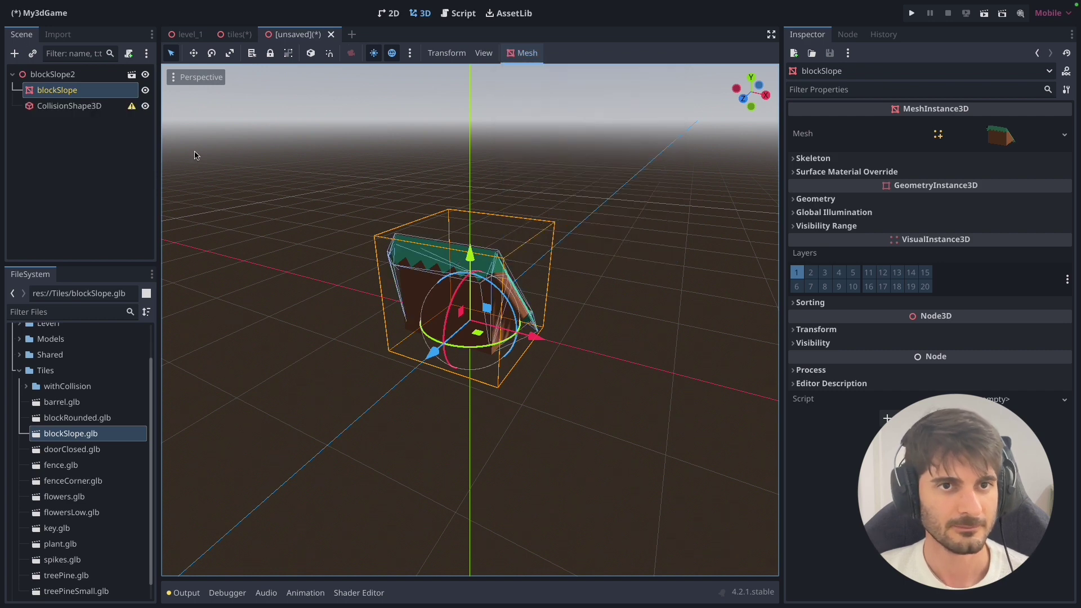
key(ctrl+a)
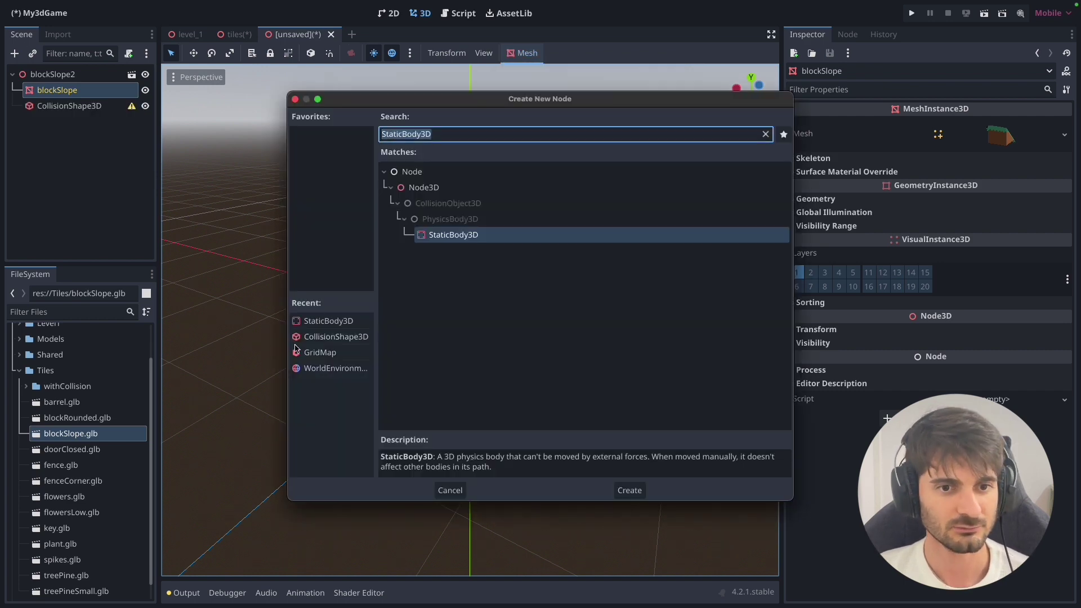
double_click(326, 321)
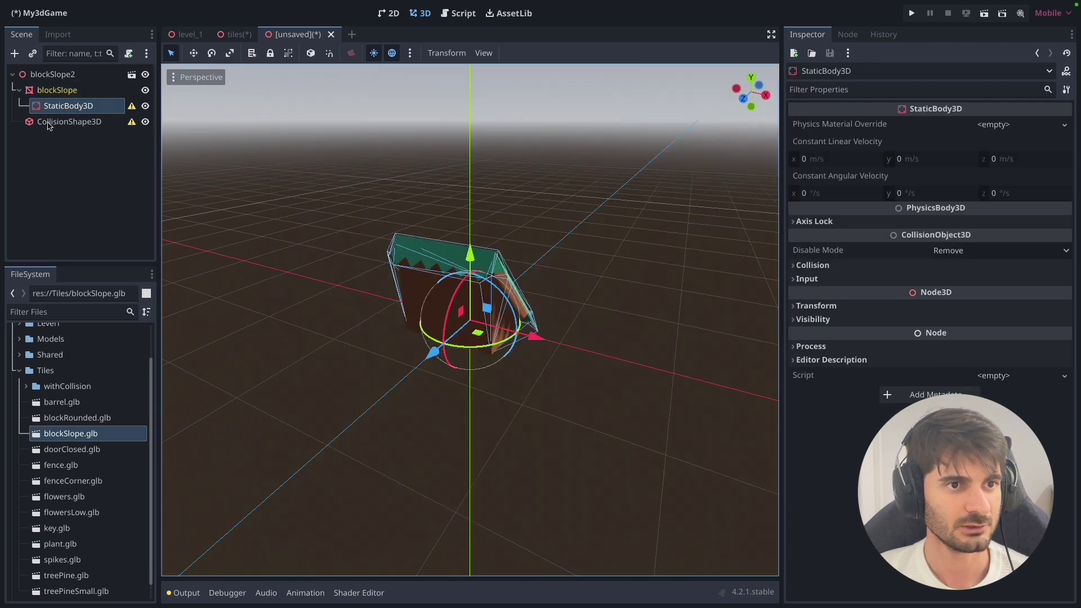
drag(50, 124, 56, 107)
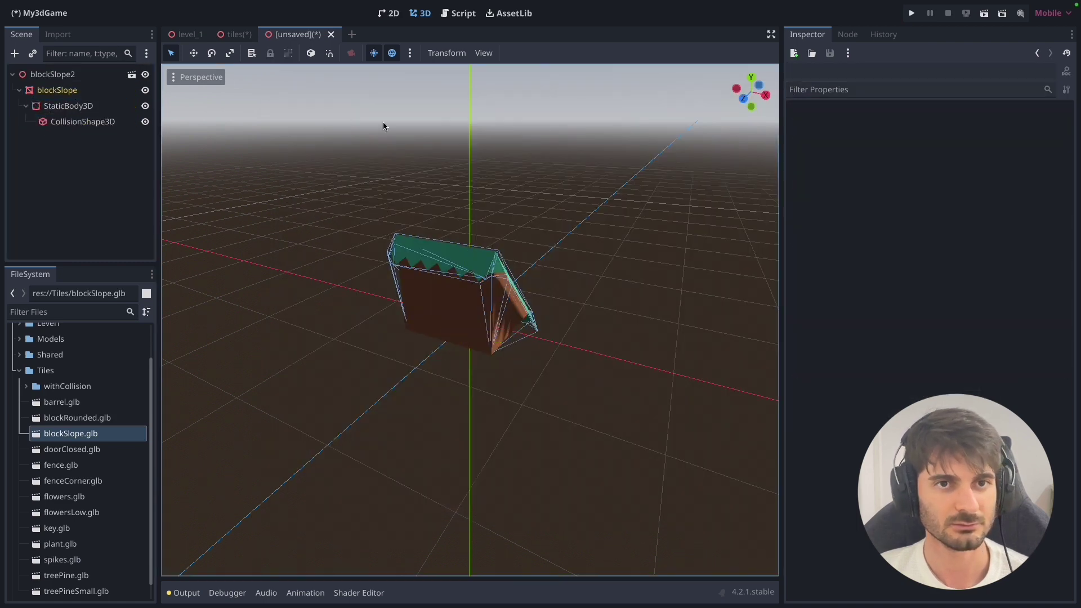
Save the slope scene as block_slope_2.tscn in withCollision.
key(ctrl+s)
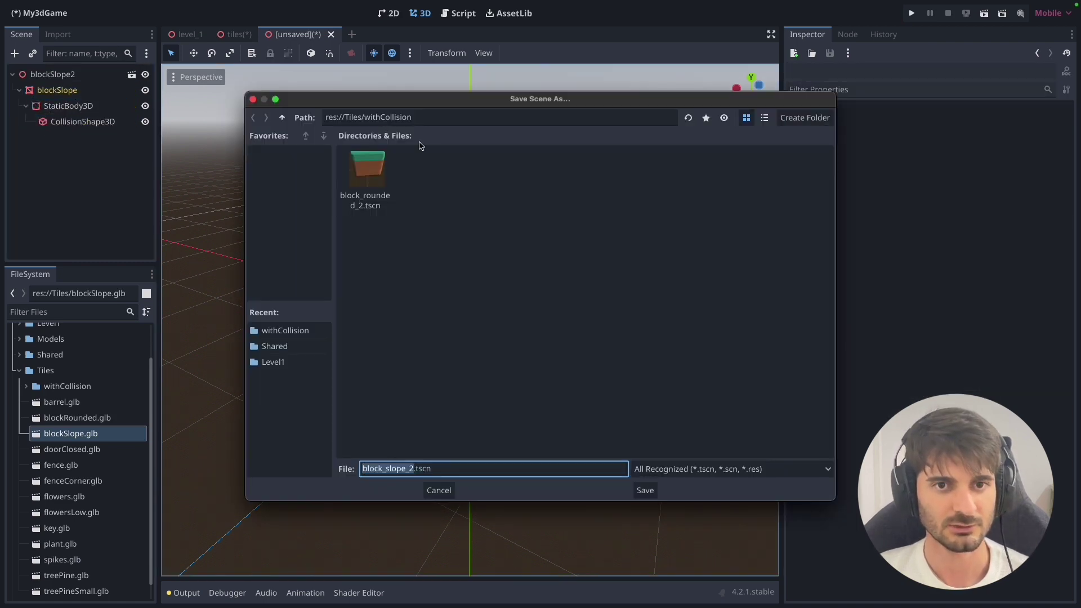
click(652, 494)
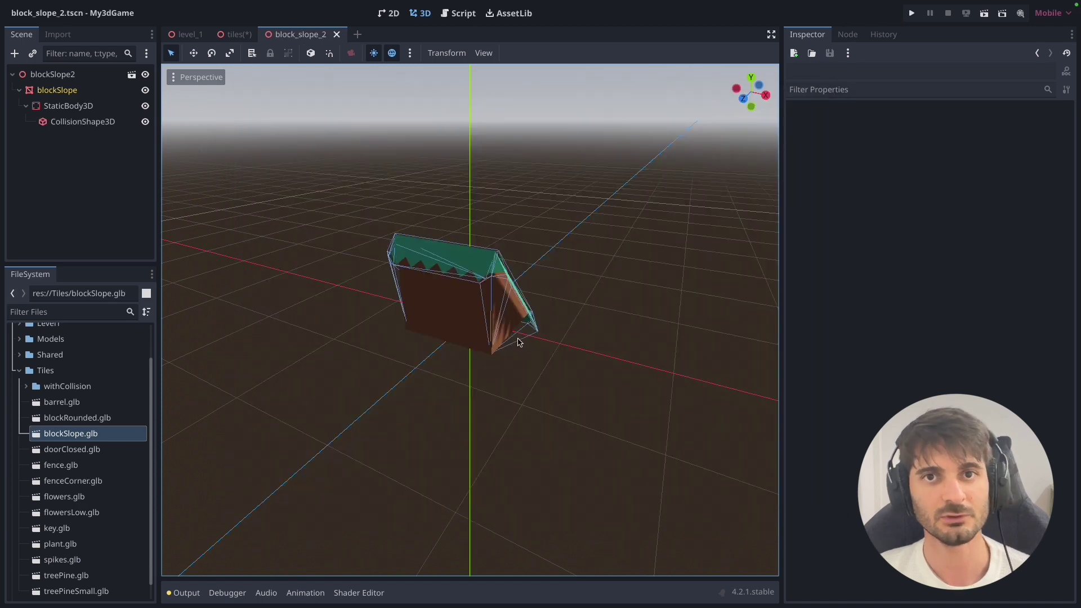
middle_drag(367, 345, 314, 343)
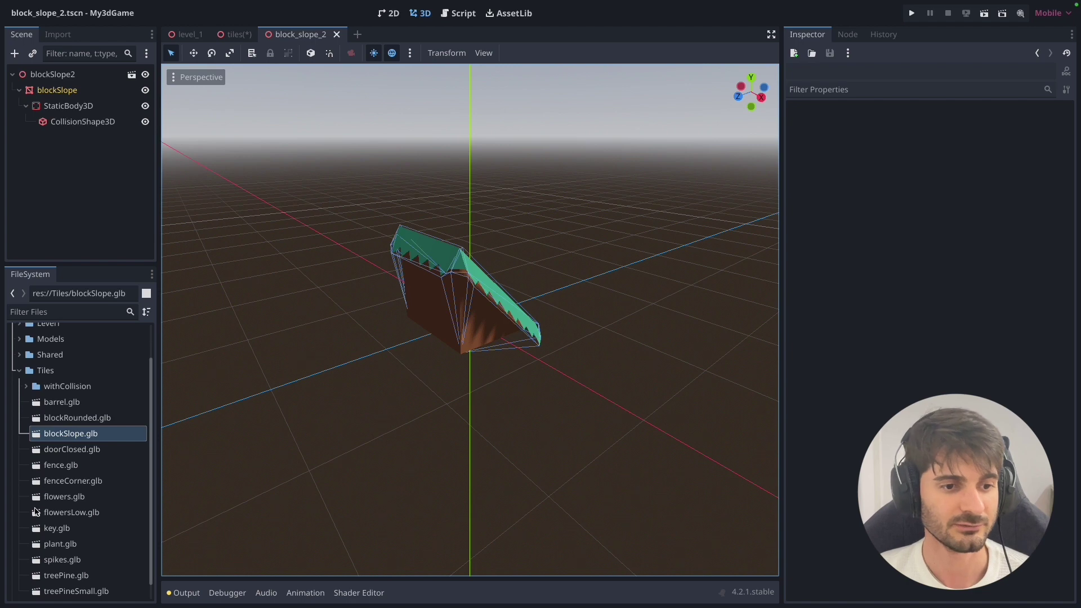
Open fenceCorner.glb as an inherited scene, add a collision shape, then undo it.
scroll(84, 501, down, 1)
double_click(73, 464)
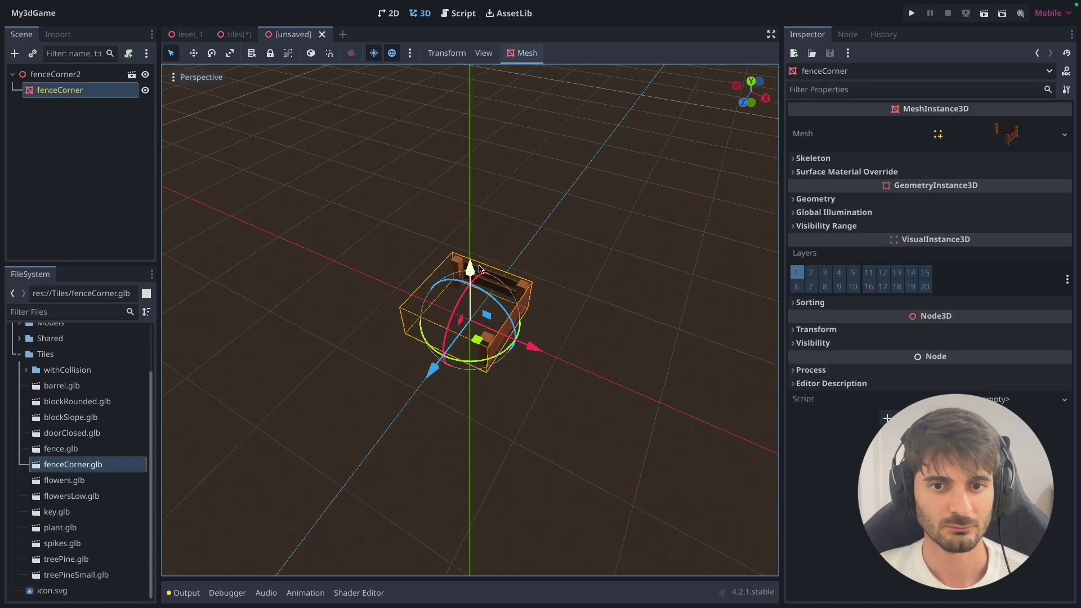
middle_drag(540, 282, 447, 258)
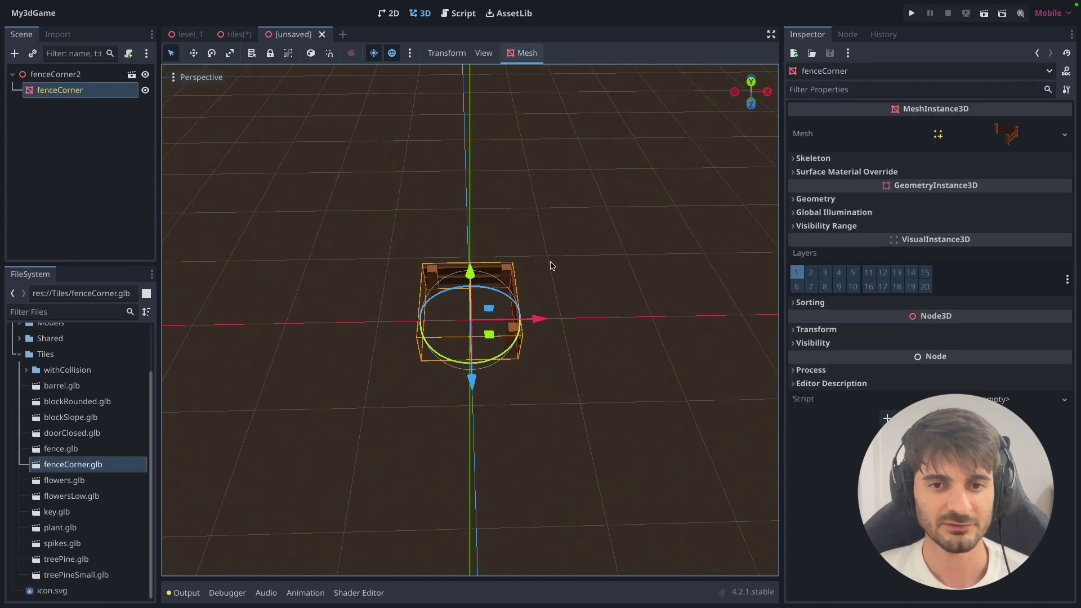
click(526, 53)
click(558, 87)
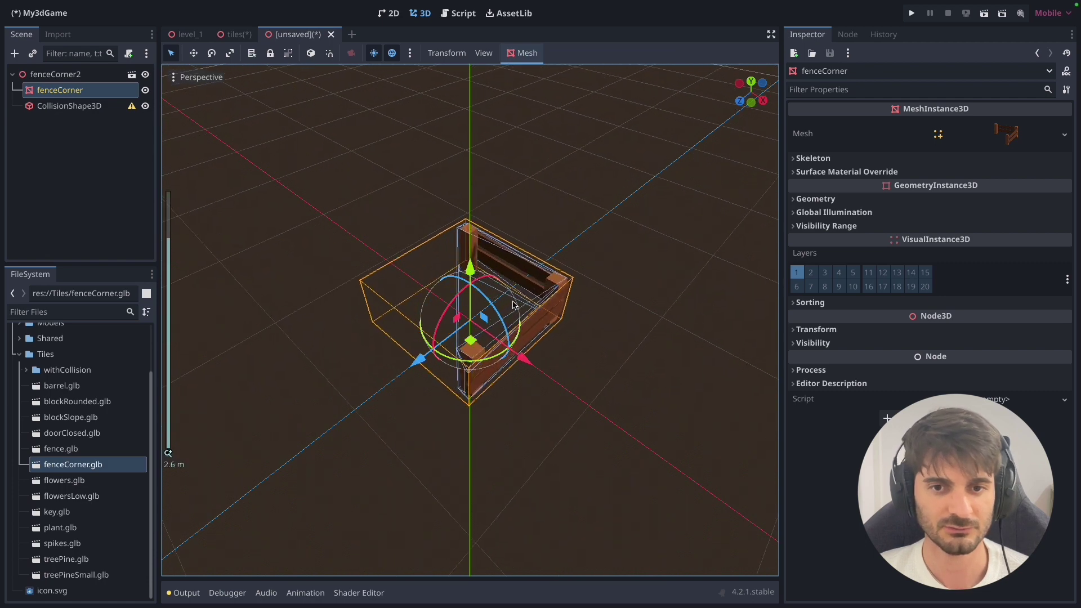
key(ctrl+z)
Try a trimesh static body on the fence corner, then undo it.
click(522, 57)
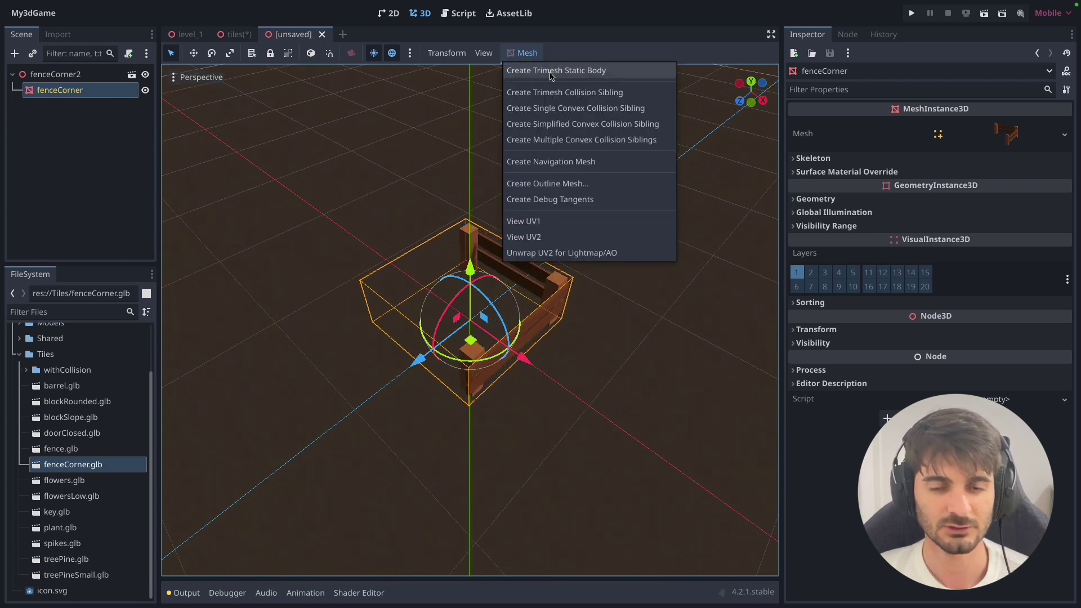
click(550, 71)
middle_drag(540, 96, 484, 221)
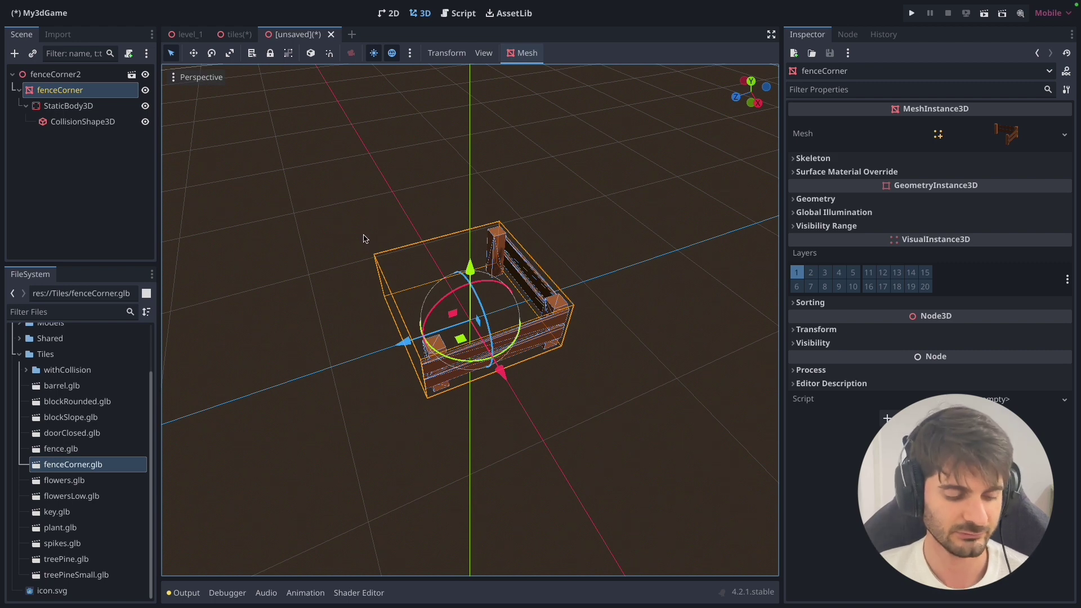
key(ctrl+z)
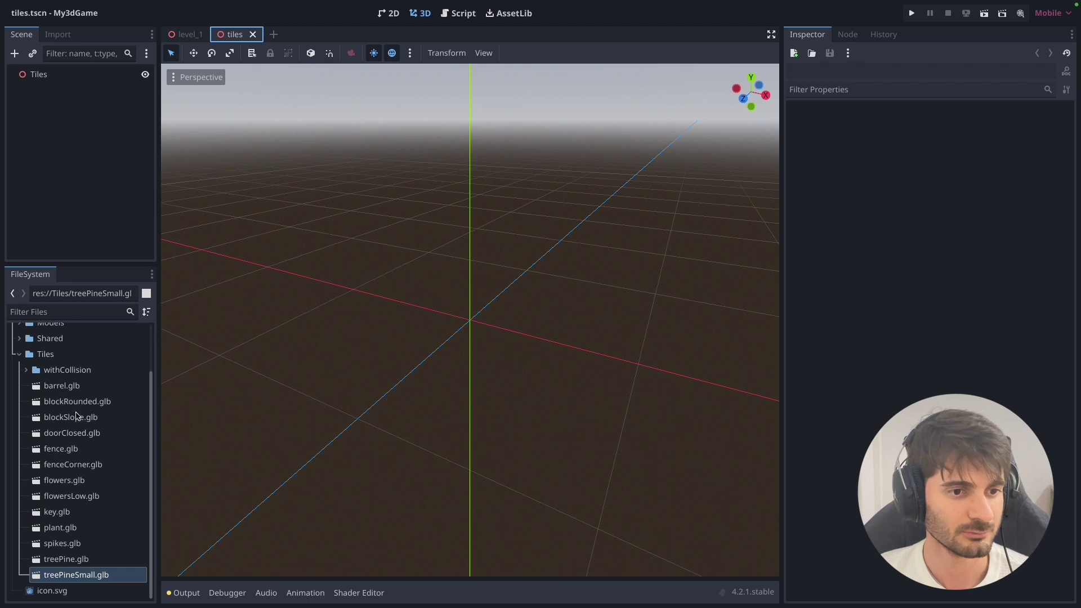
Instance the seven withCollision tile scenes under the Tiles root.
click(71, 513)
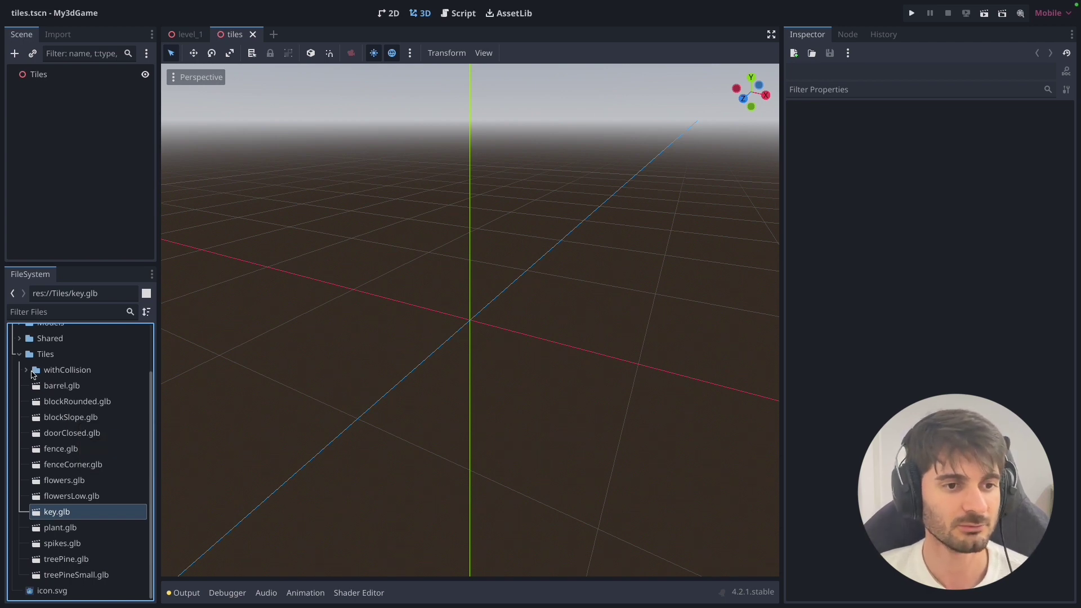
click(51, 391)
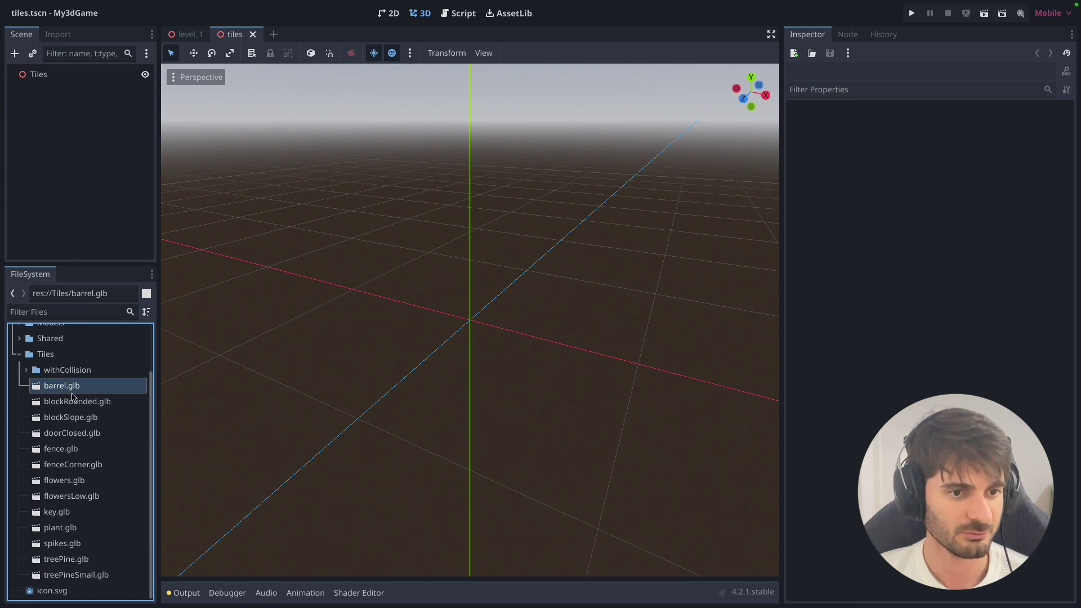
double_click(67, 370)
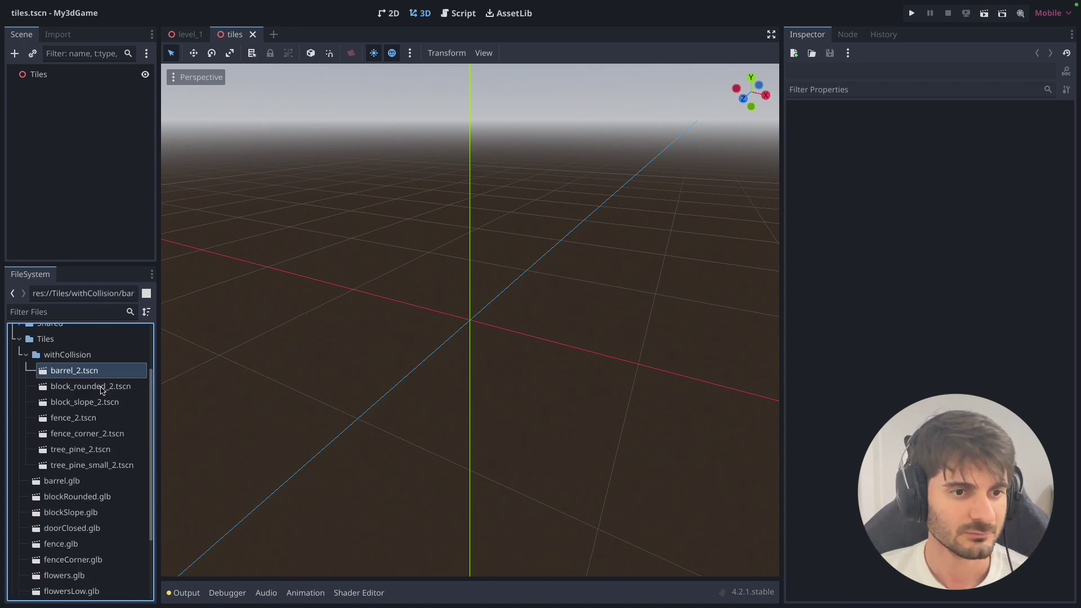
click(73, 371)
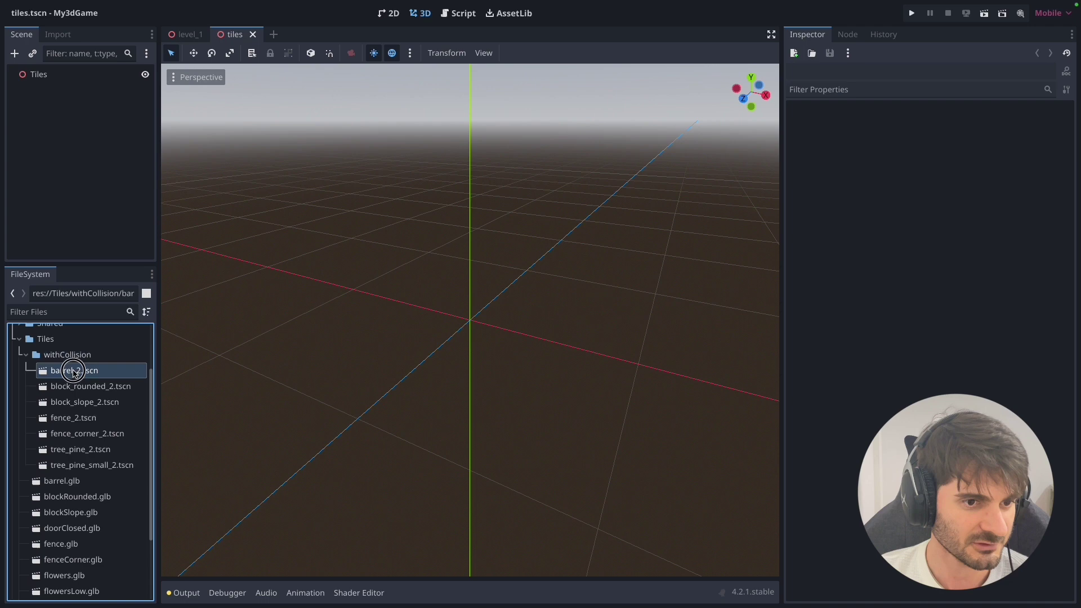
shift+click(78, 470)
drag(75, 370, 39, 76)
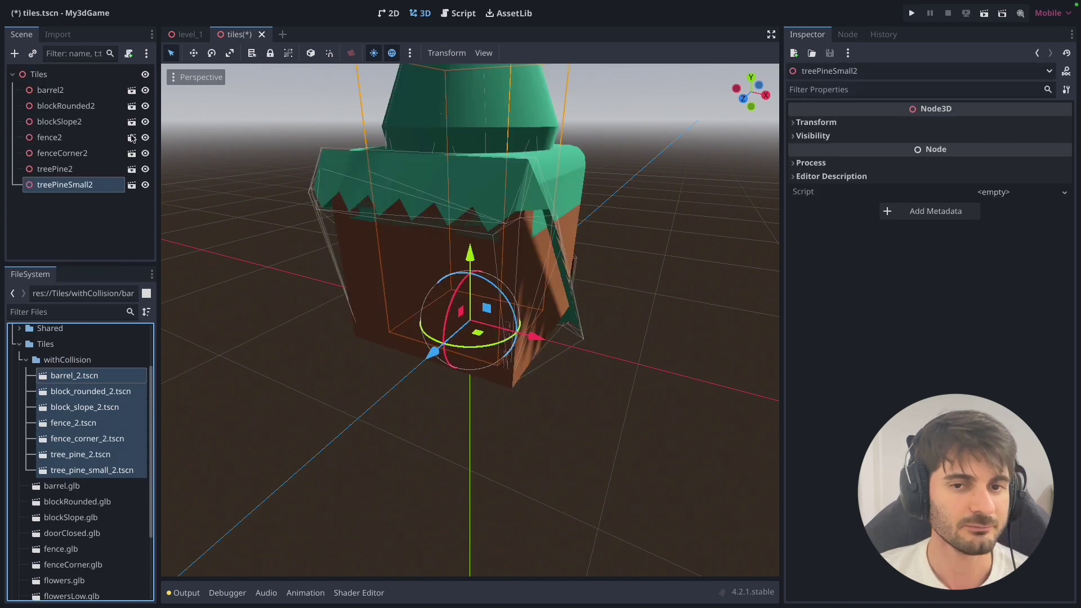
Add flowers.glb, flowersLow.glb and plant.glb under Tiles.
scroll(107, 501, down, 3)
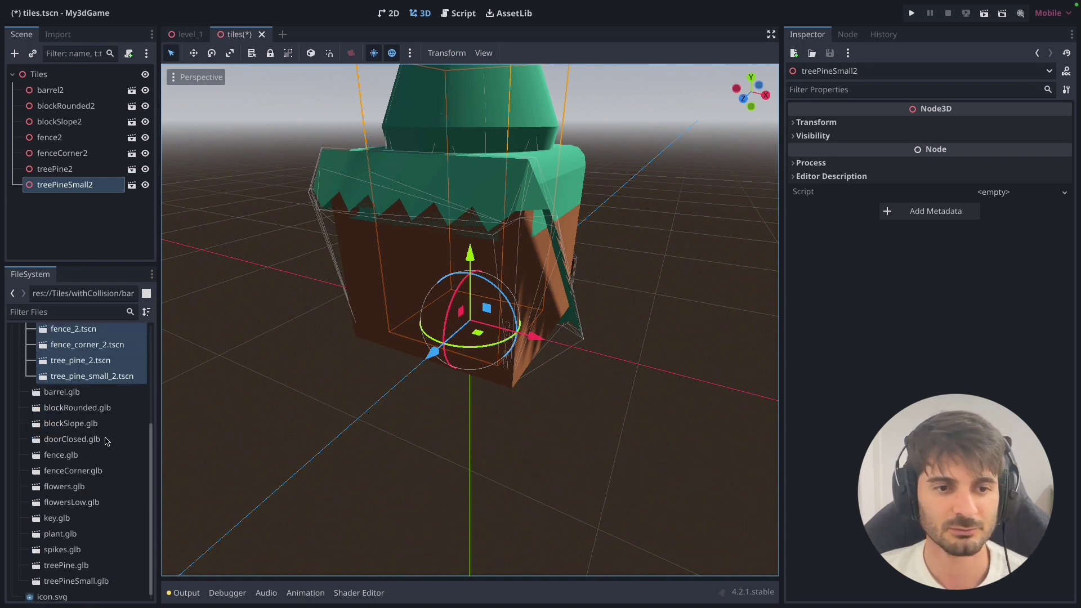
click(70, 455)
click(77, 486)
ctrl+click(74, 502)
ctrl+click(62, 533)
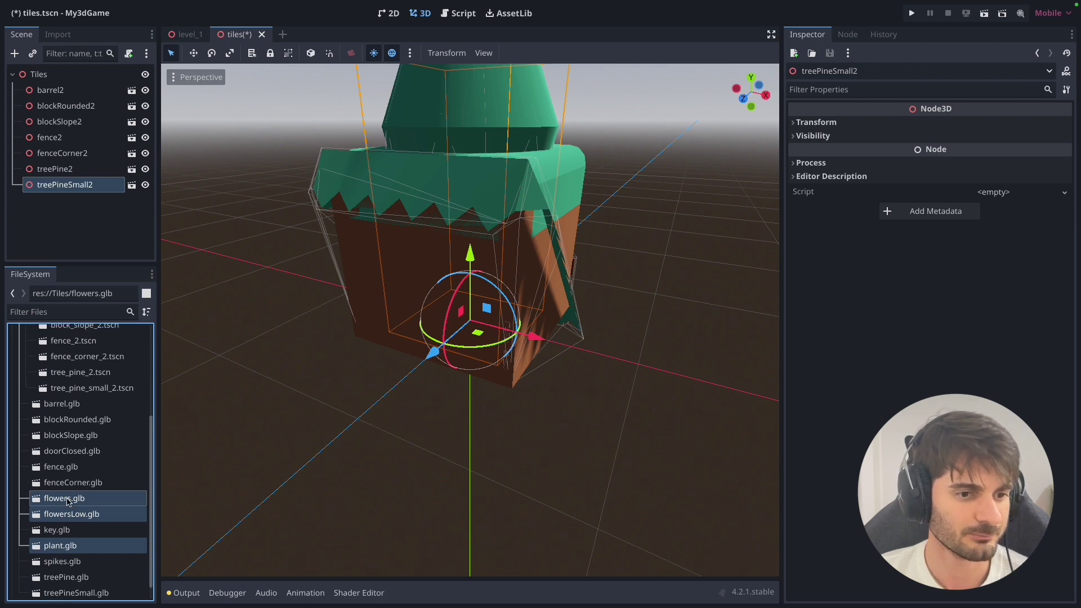
drag(73, 487, 58, 197)
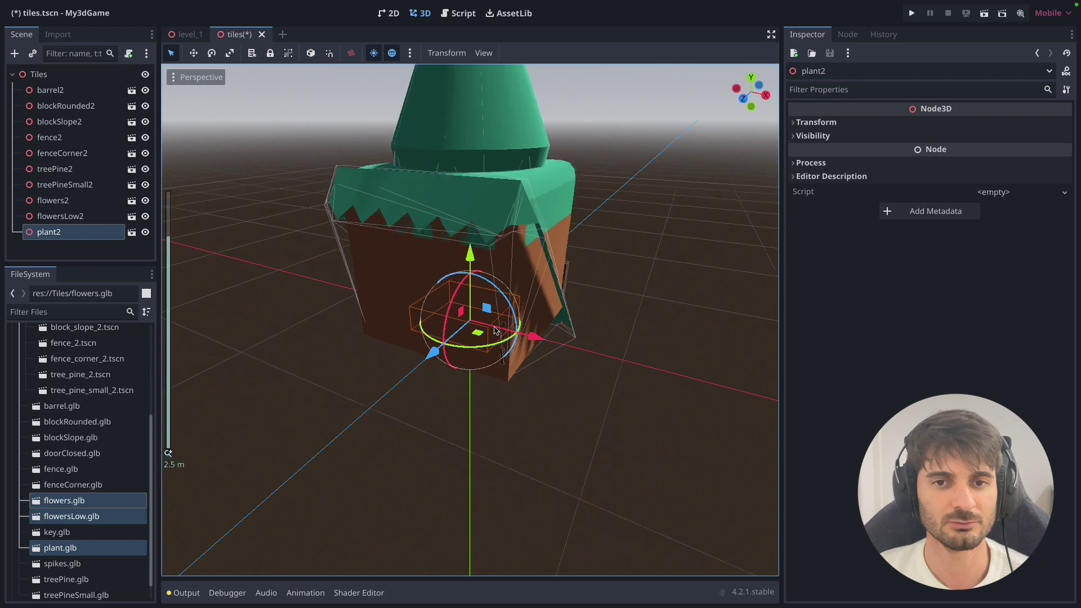
Save the tiles scene and select the Tiles root node.
middle_drag(457, 347, 536, 364)
key(ctrl+s)
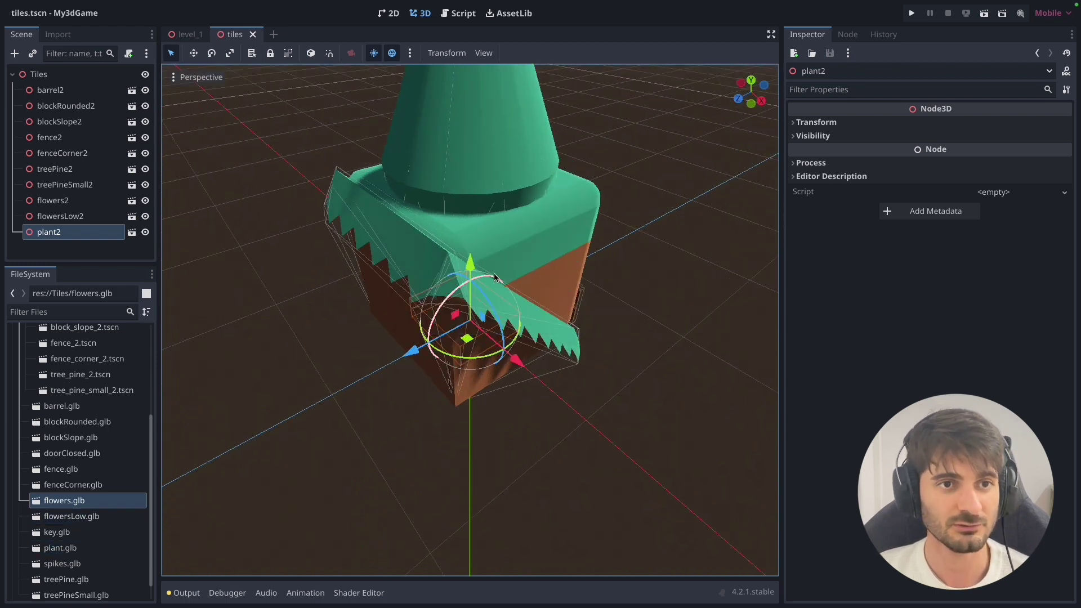
click(41, 75)
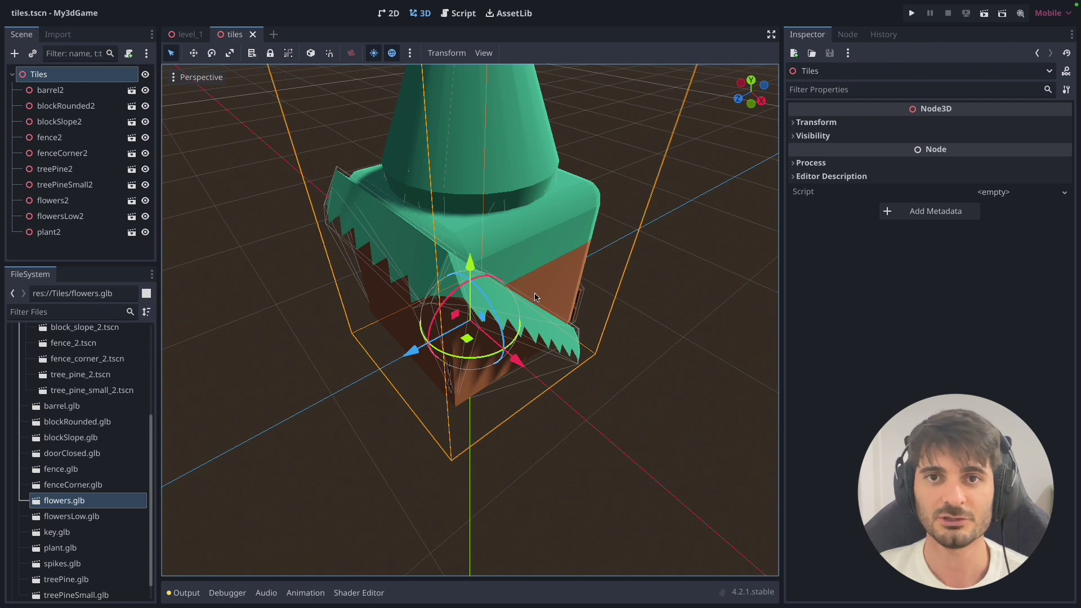
Export the tiles scene as a MeshLibrary named MeshLibV1 in the Shared folder.
click(76, 6)
mouse_move(96, 180)
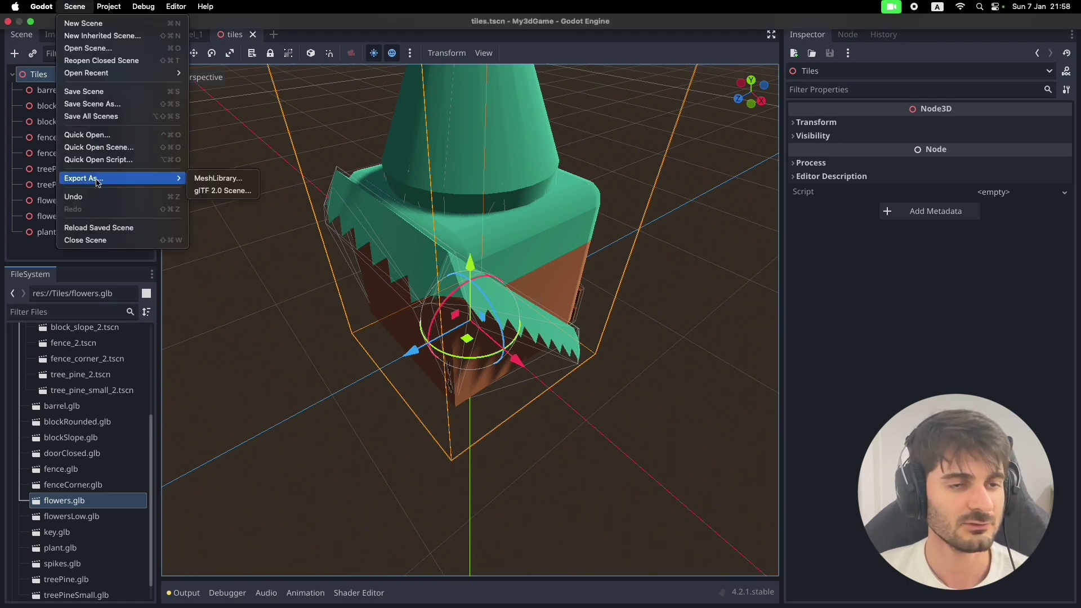
click(220, 179)
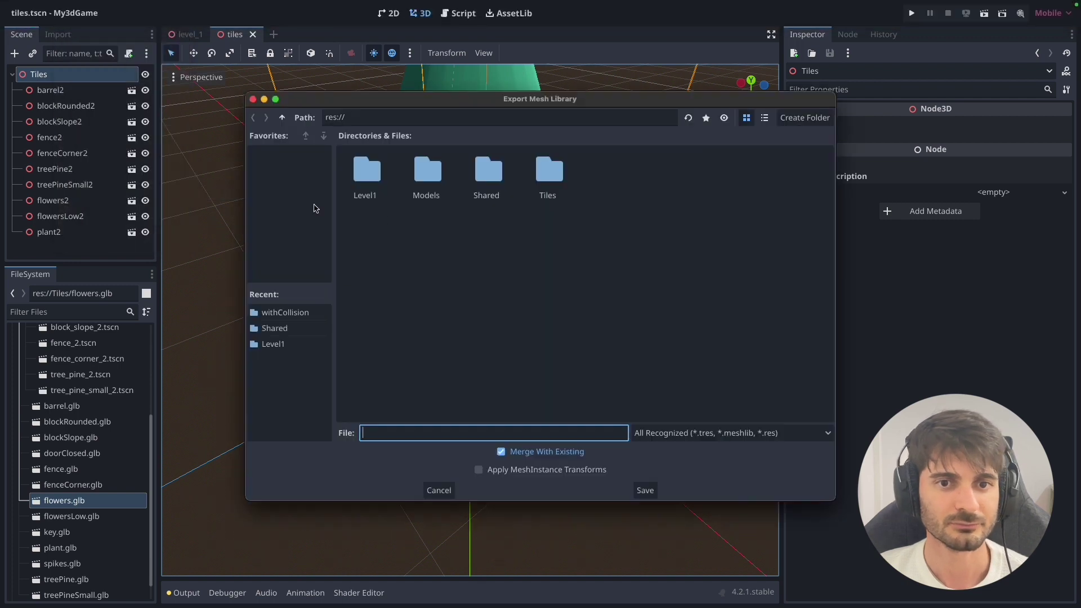
double_click(489, 169)
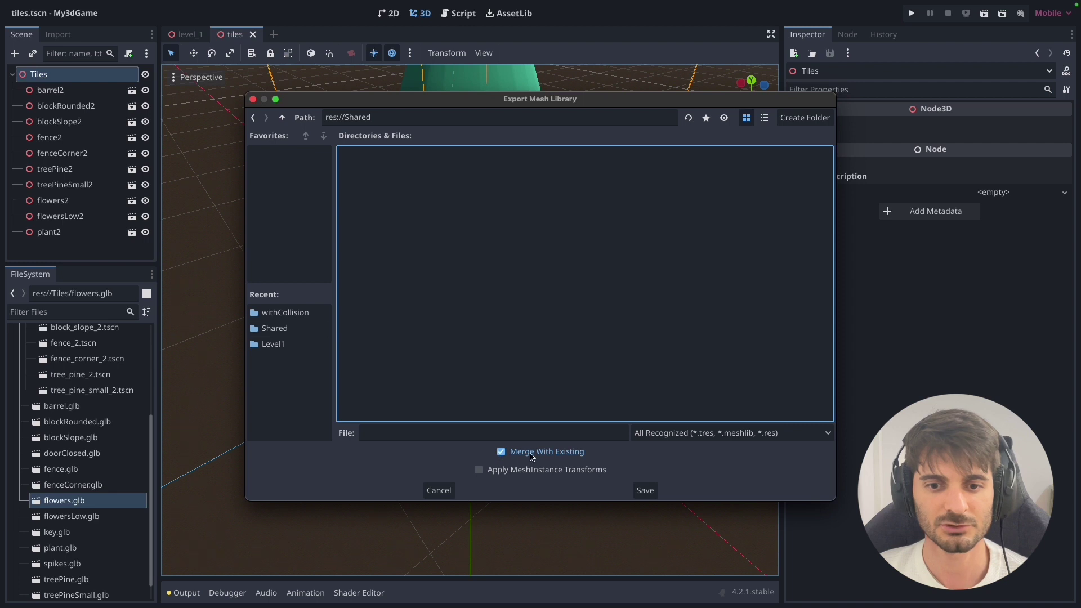
click(449, 430)
text(MeshLib)
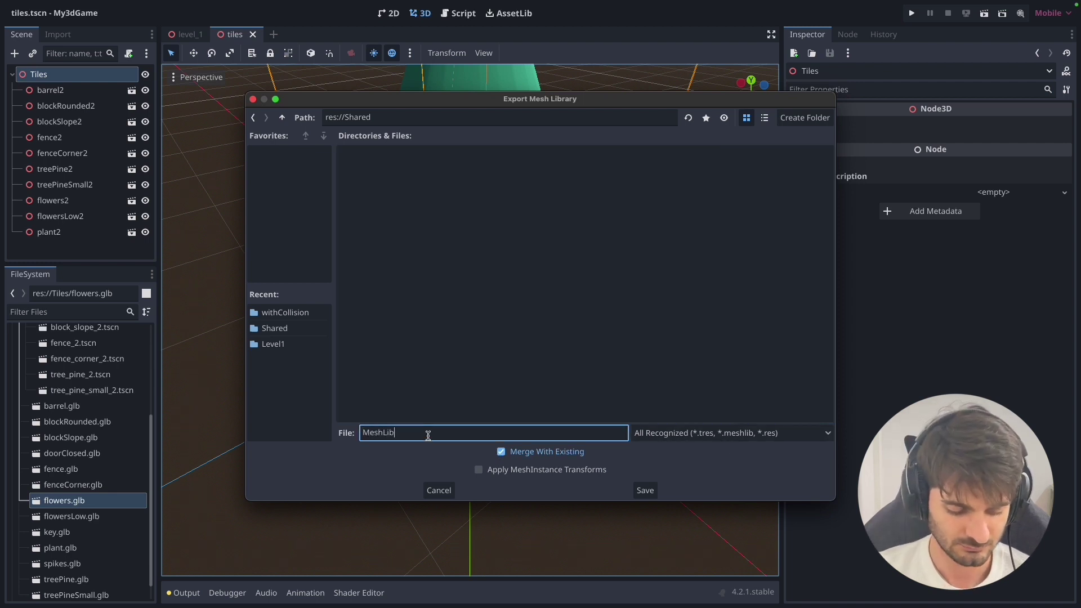
text(V1)
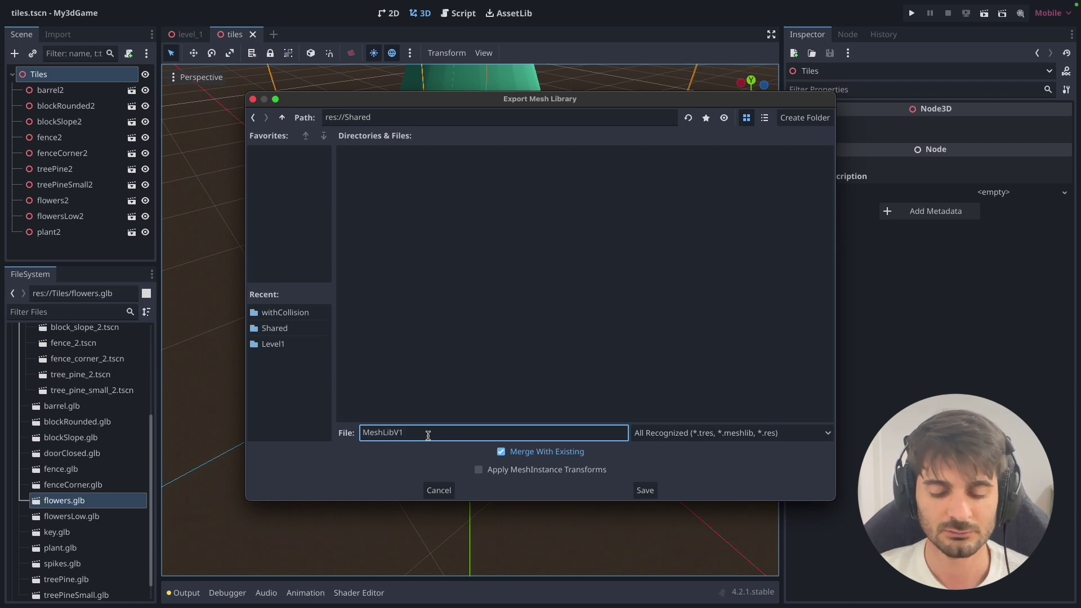
key(Return)
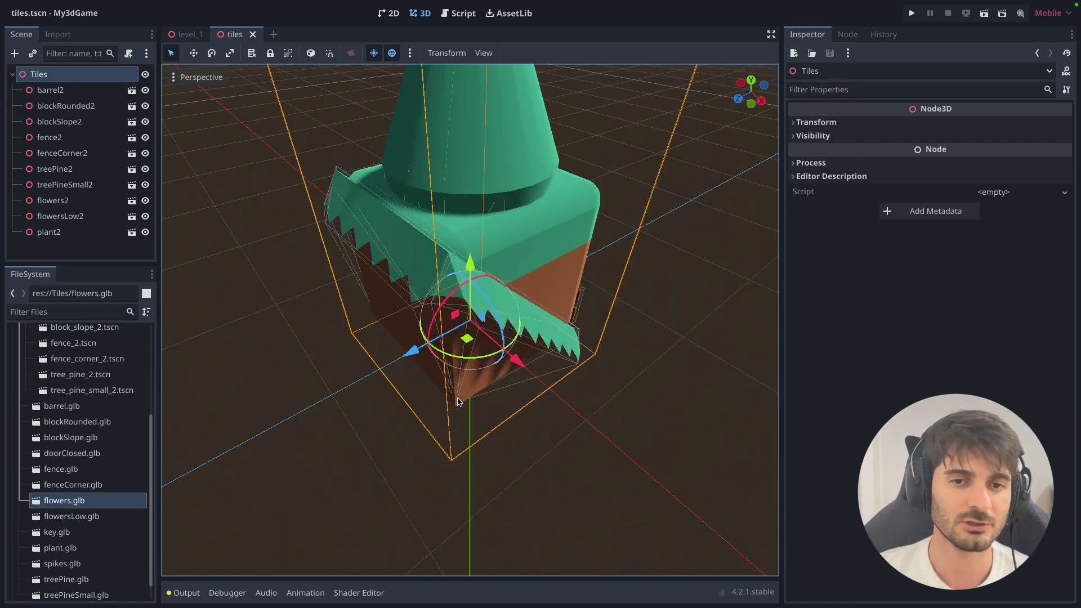
Close the tiles scene tab to return to level_1.
scroll(457, 401, down, 2)
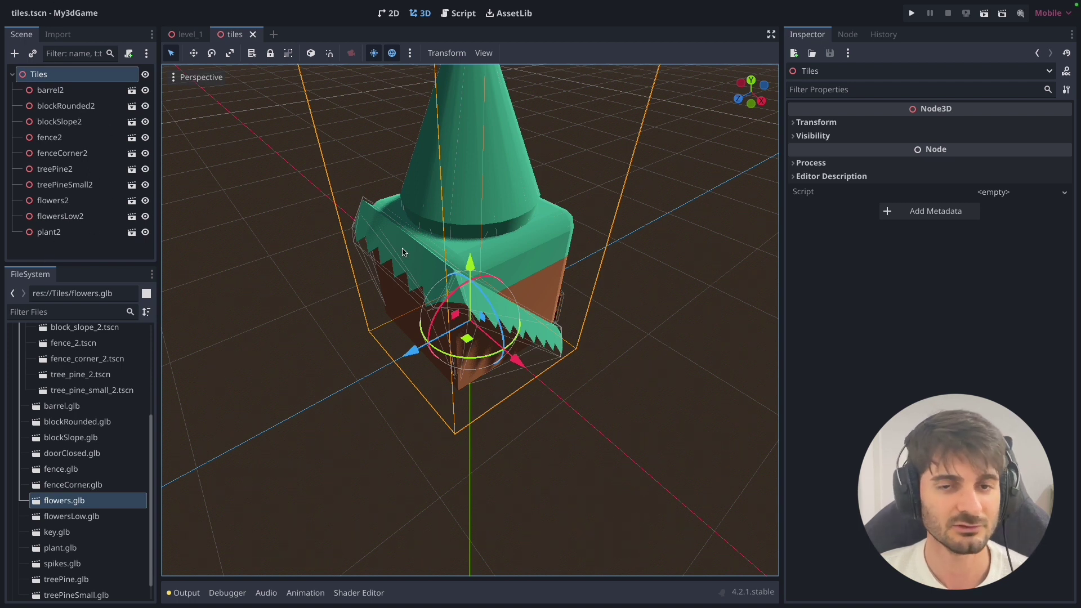
scroll(533, 268, down, 1)
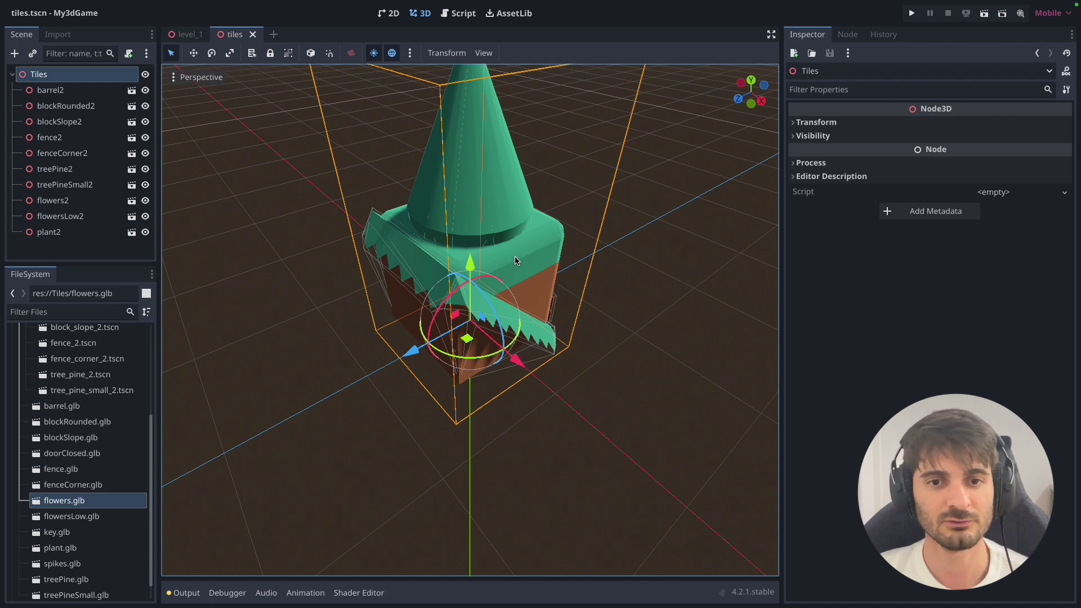
click(254, 35)
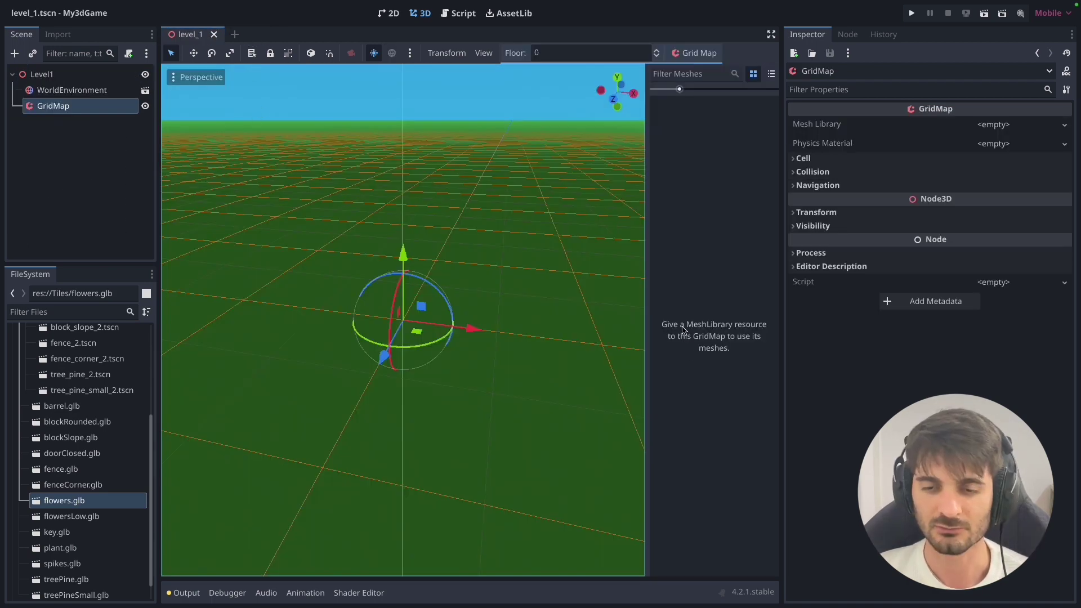
Quick Load MeshLibV1.tres as the GridMap's mesh library.
click(1005, 124)
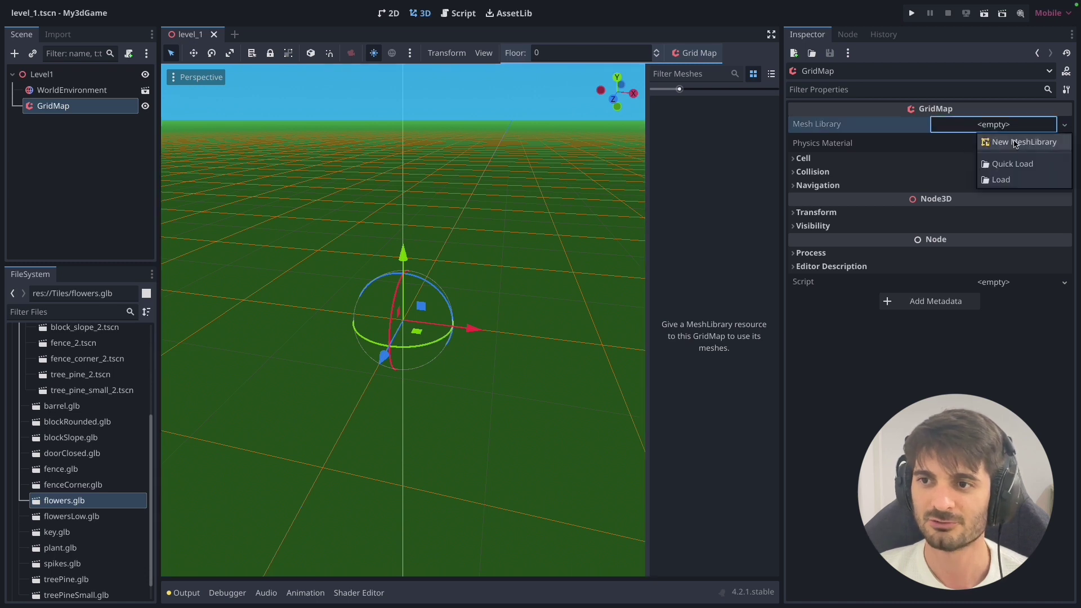
click(1063, 129)
click(1064, 126)
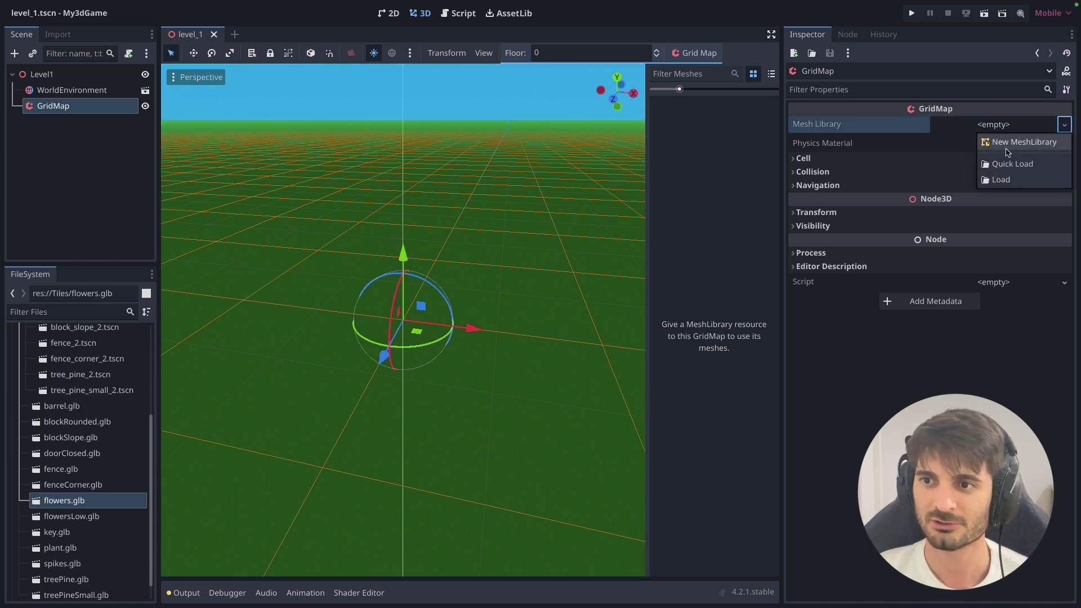
click(1012, 164)
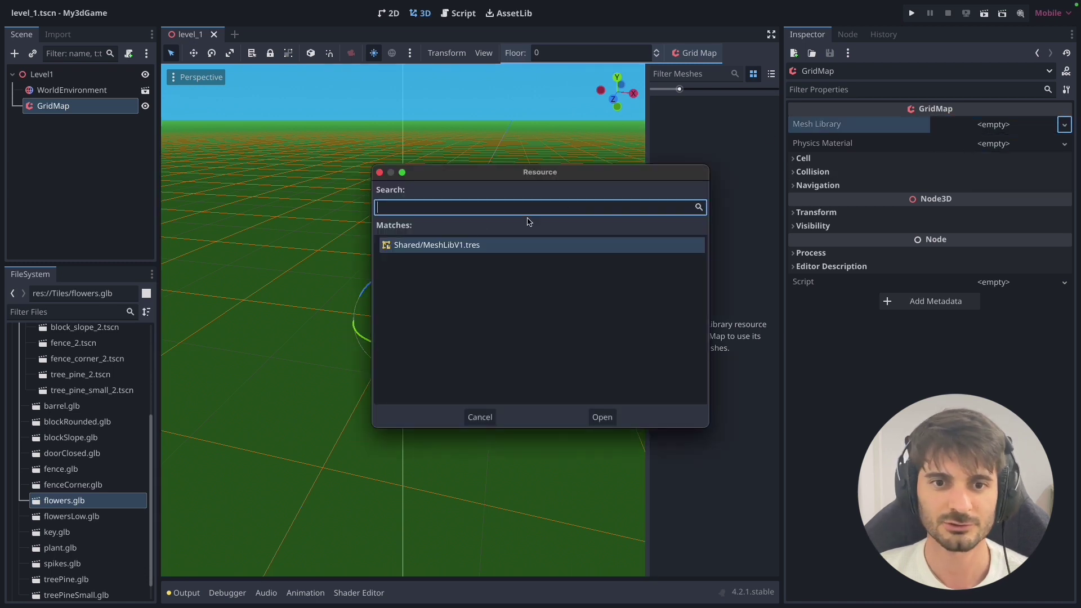
double_click(434, 246)
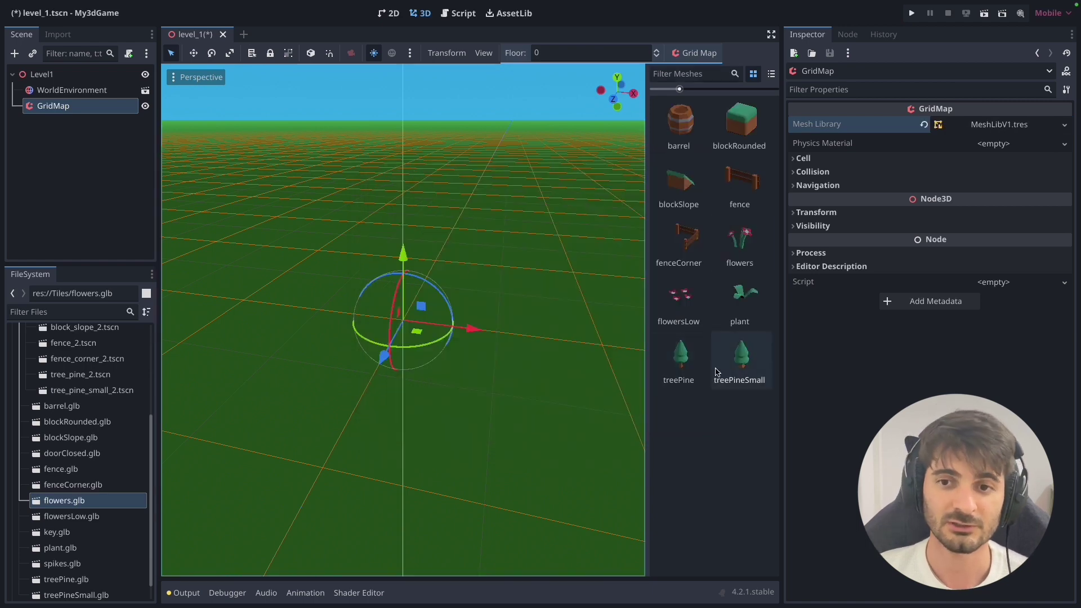
Set the GridMap cell size to 1 on the x, y and z axes.
scroll(472, 369, up, 3)
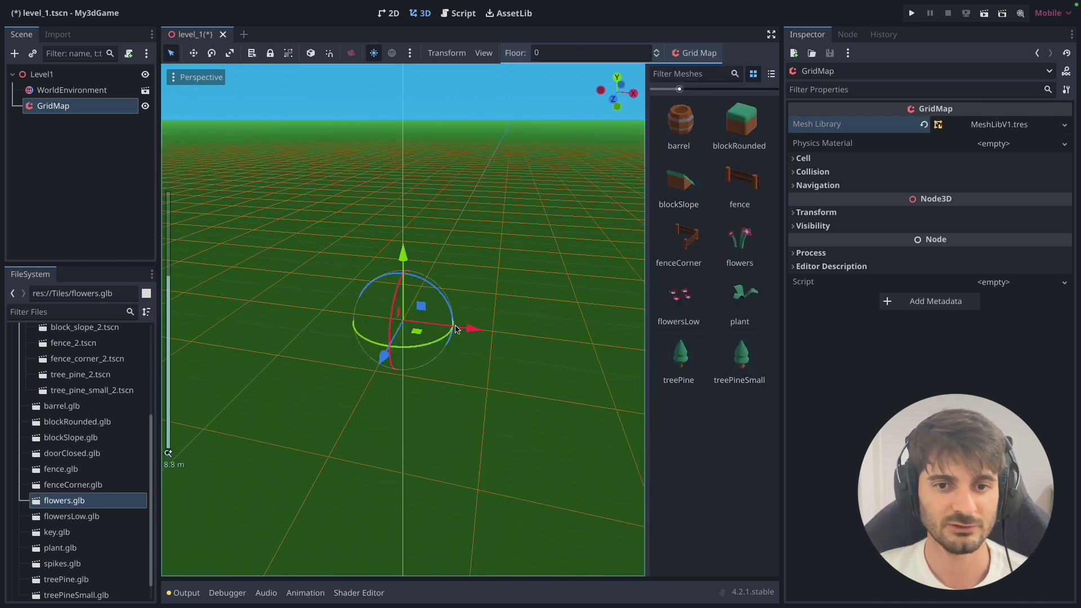
click(803, 158)
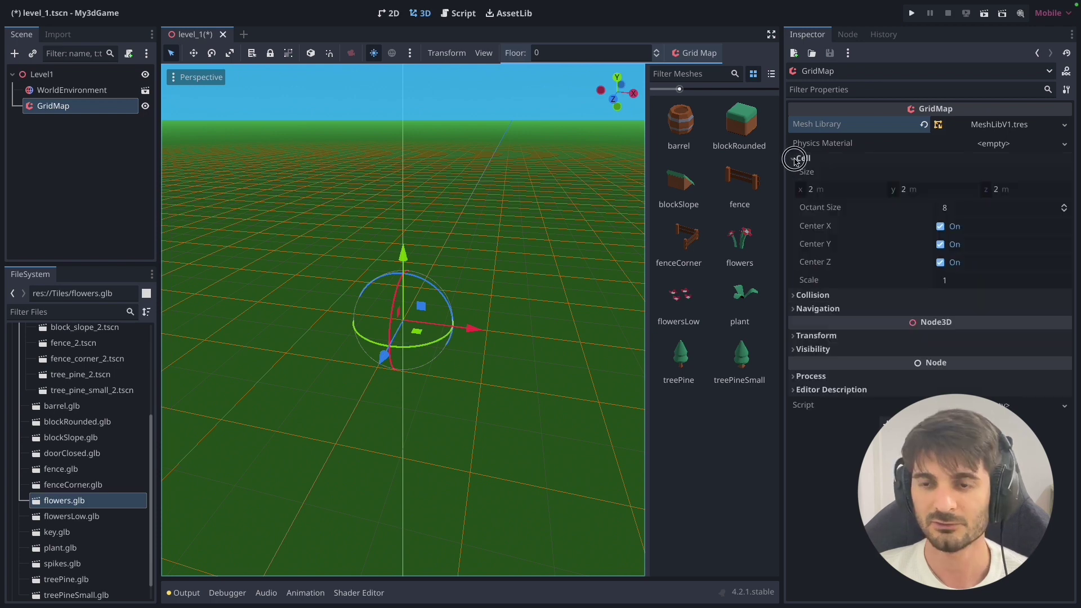
click(830, 192)
middle_drag(539, 348, 514, 410)
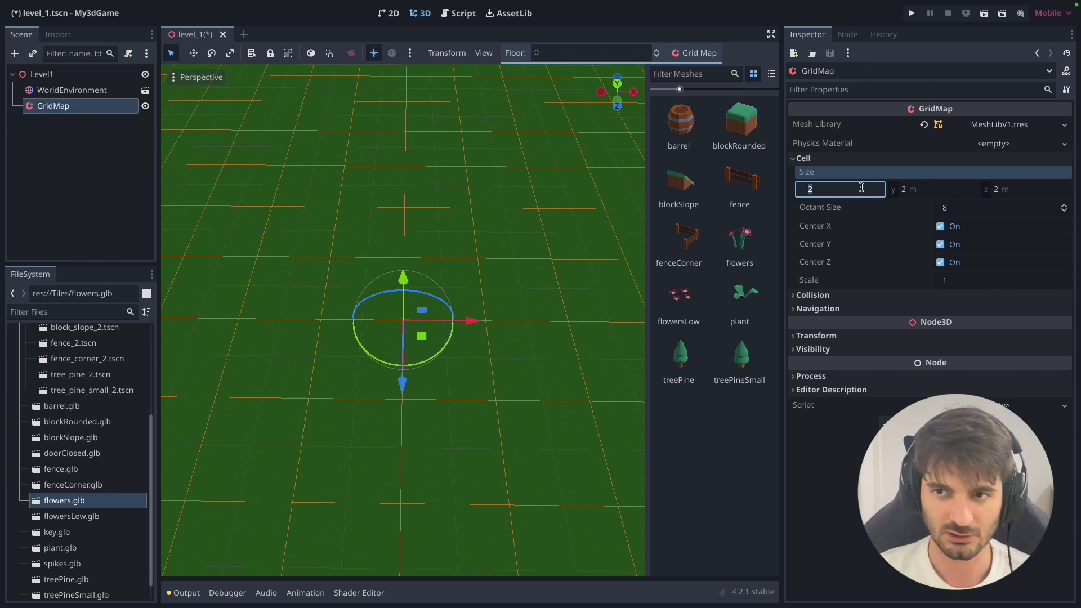
text(1)
click(904, 191)
text(1)
click(1021, 190)
key(BackSpace)
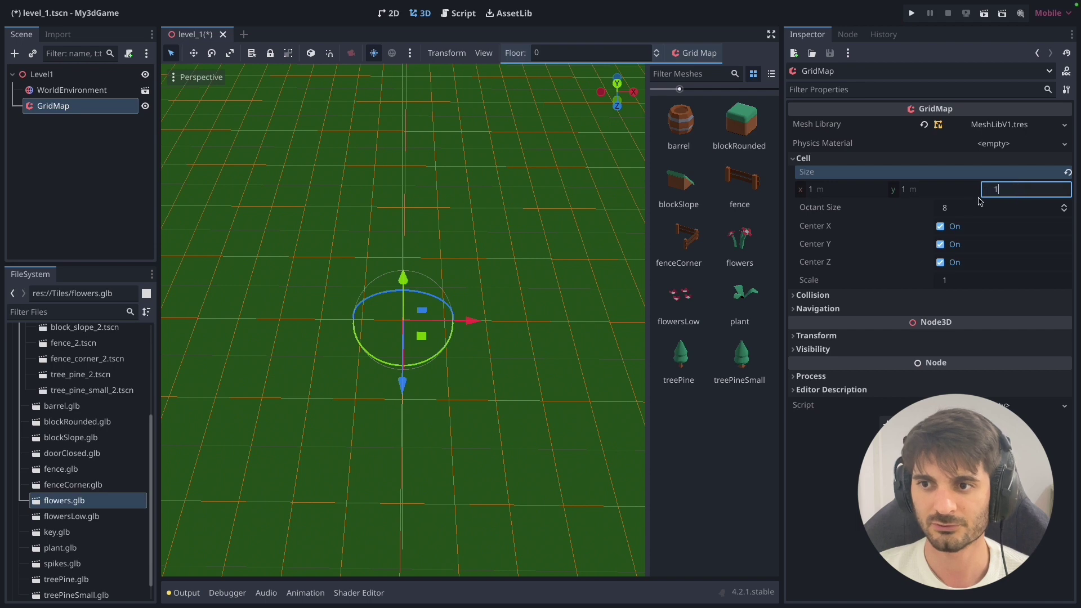
text(1)
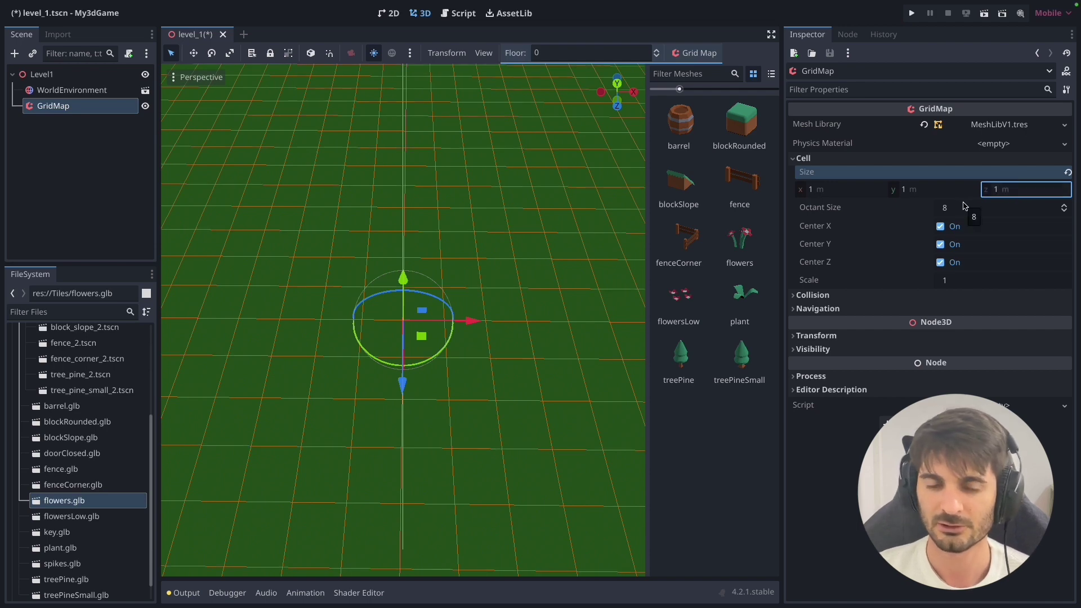
key(Return)
scroll(322, 255, down, 3)
scroll(322, 255, down, 2)
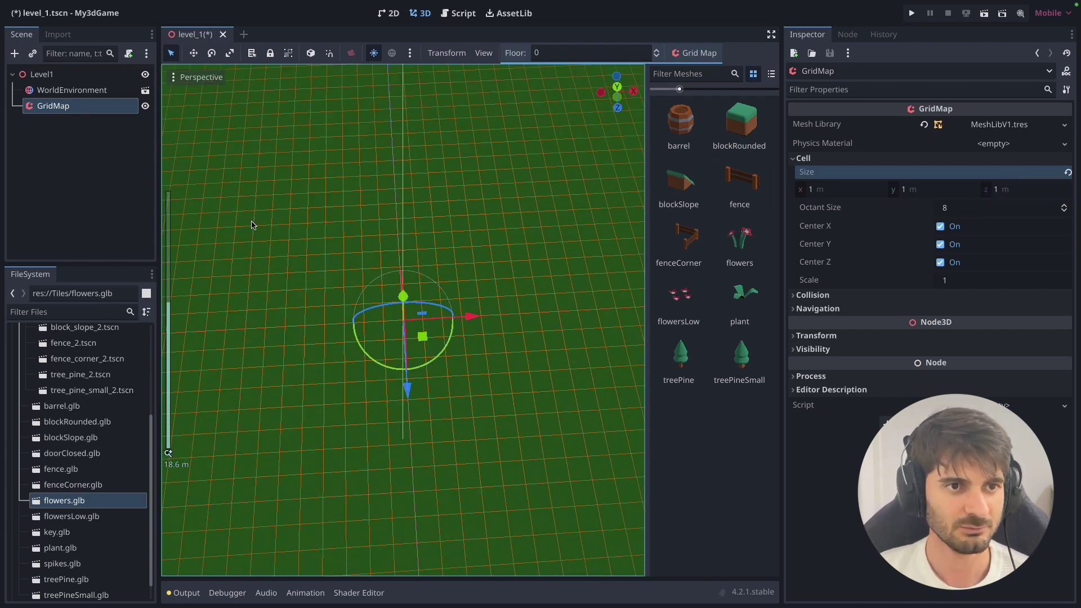
Switch the viewport to a top-down orthogonal view.
click(213, 85)
click(212, 77)
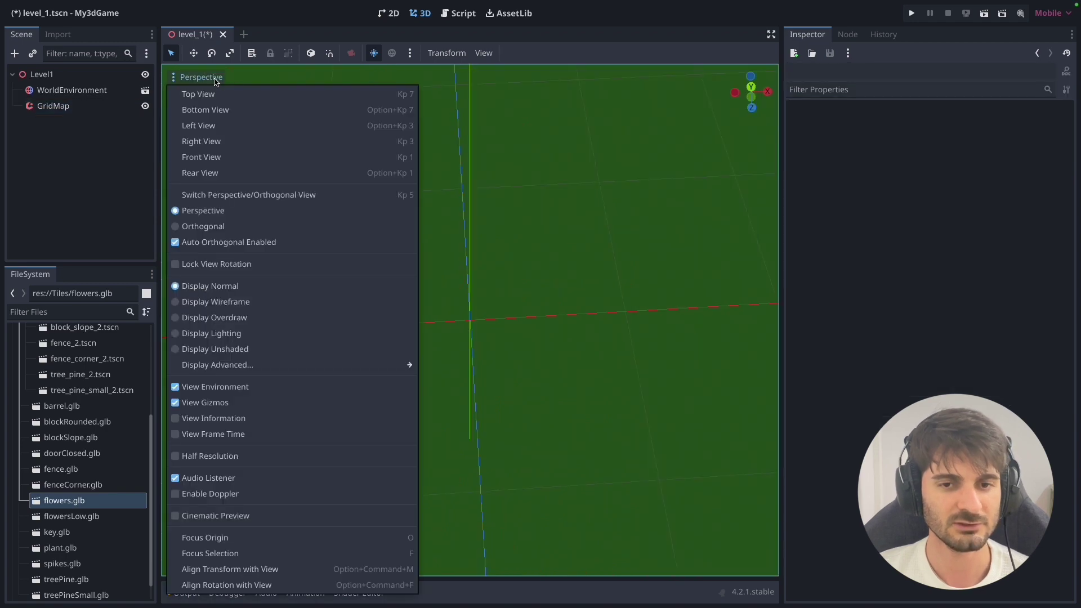
click(220, 94)
click(316, 213)
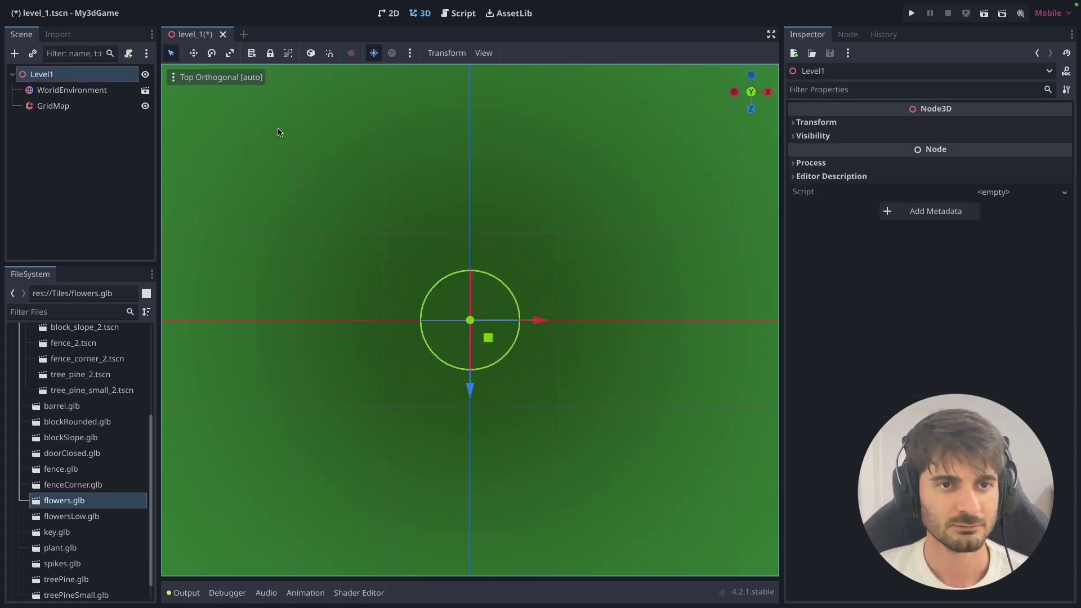
click(220, 79)
click(221, 96)
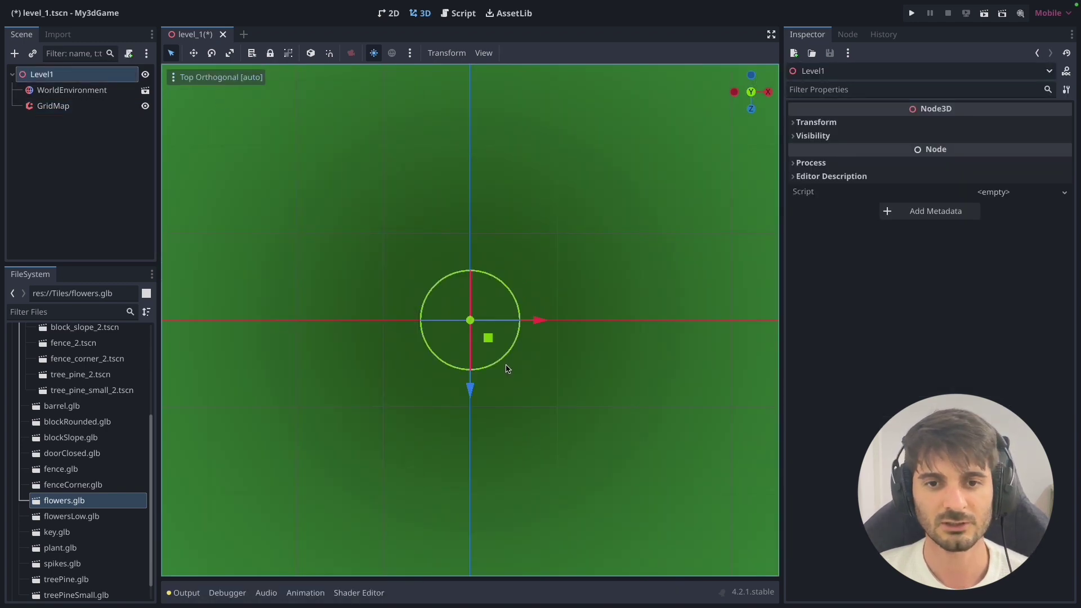
scroll(507, 369, down, 2)
Select the GridMap node and choose blockRounded as the paint tile.
click(53, 106)
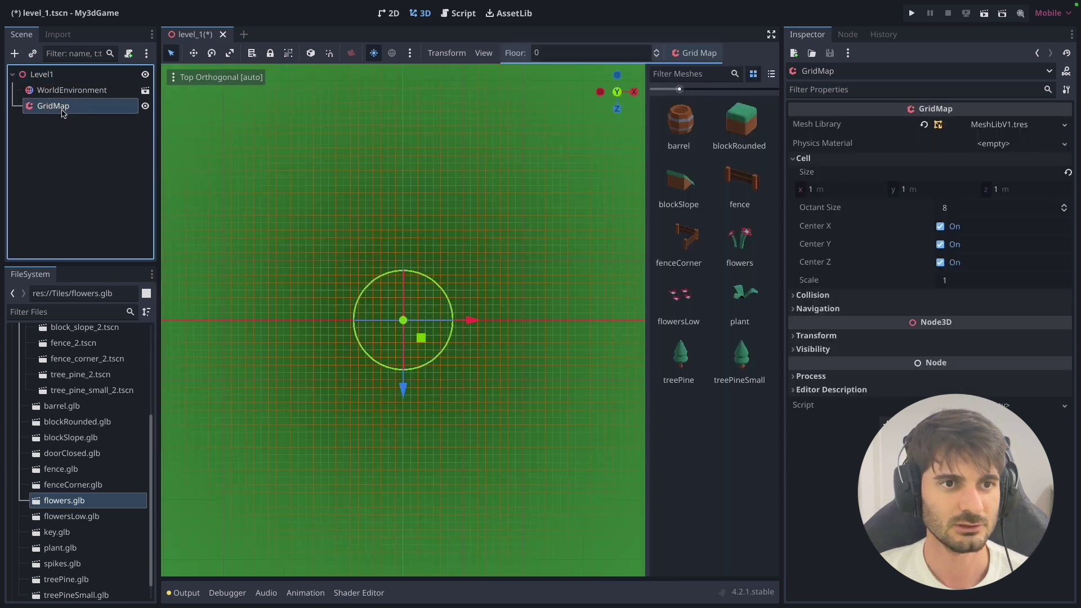
click(223, 78)
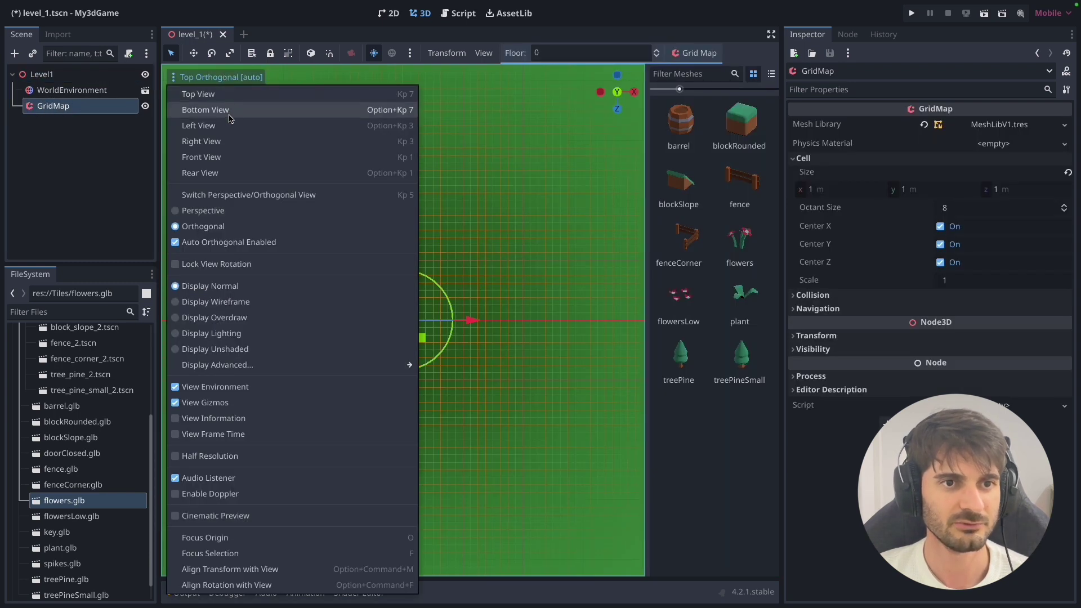
click(540, 280)
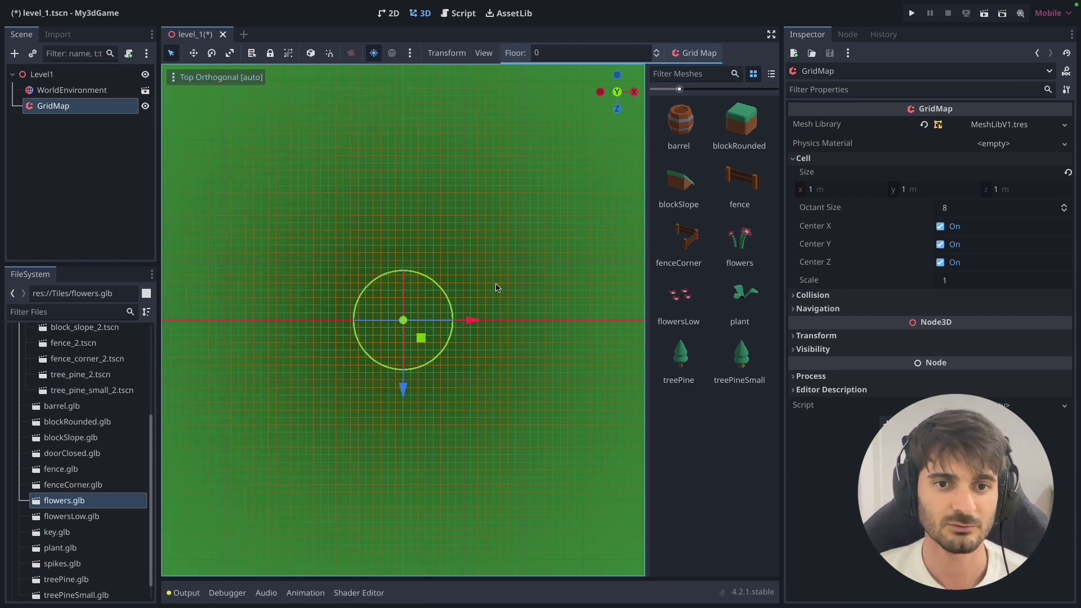
scroll(299, 149, up, 3)
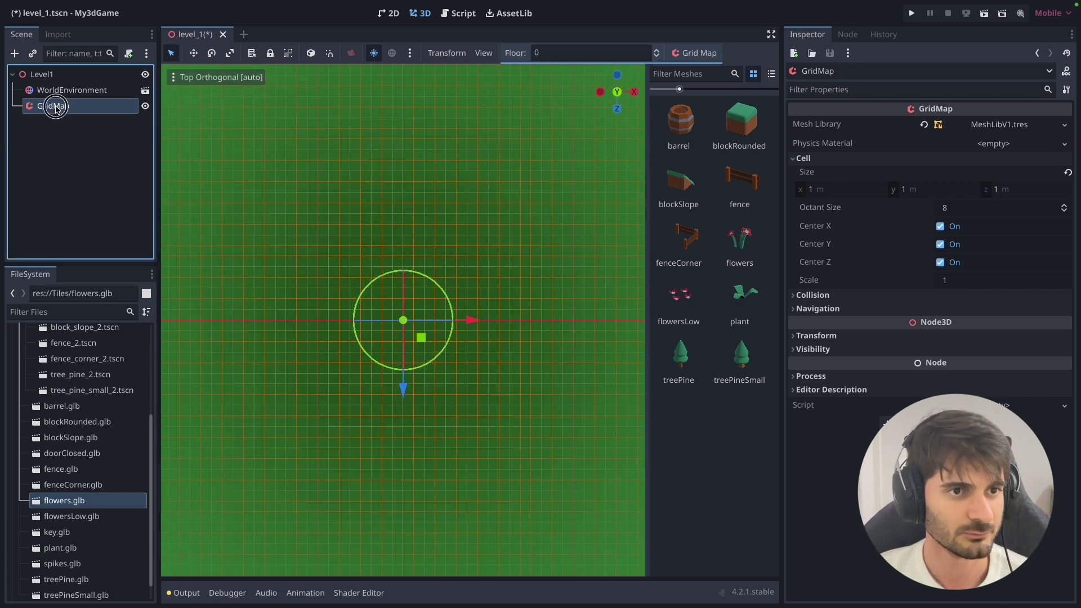
click(740, 125)
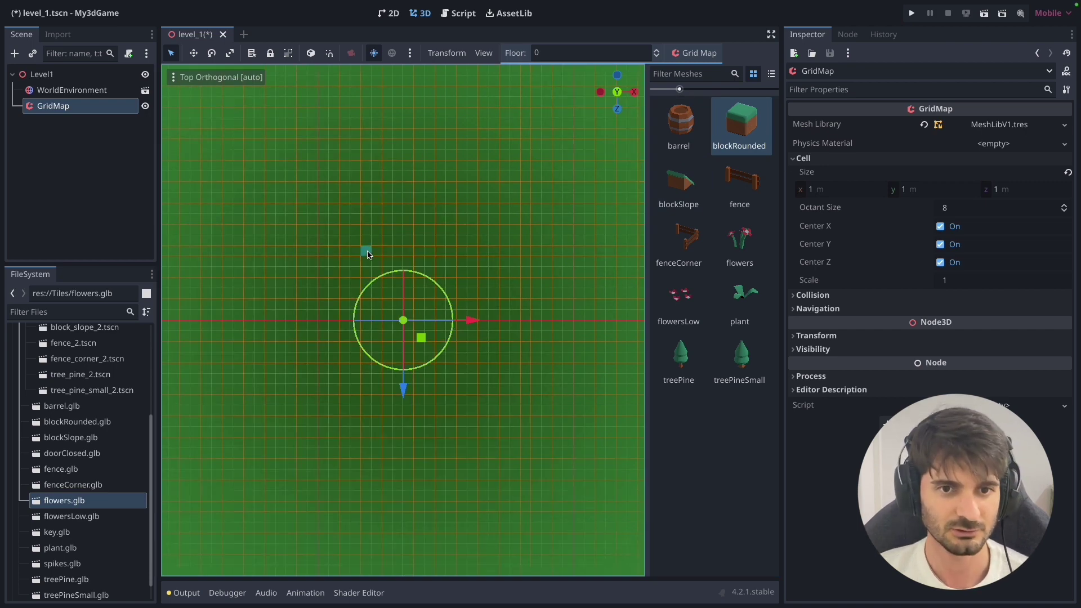
Fill a rectangle of cells around the origin with blockRounded tiles, then inspect it in 3D.
shift+drag(367, 262, 445, 385)
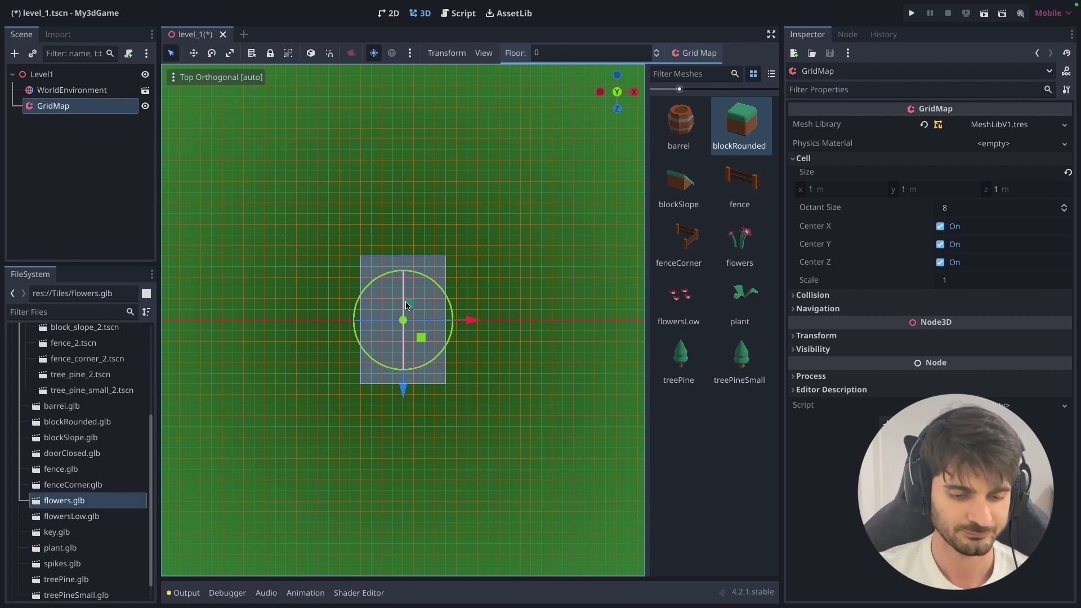
key(ctrl+f)
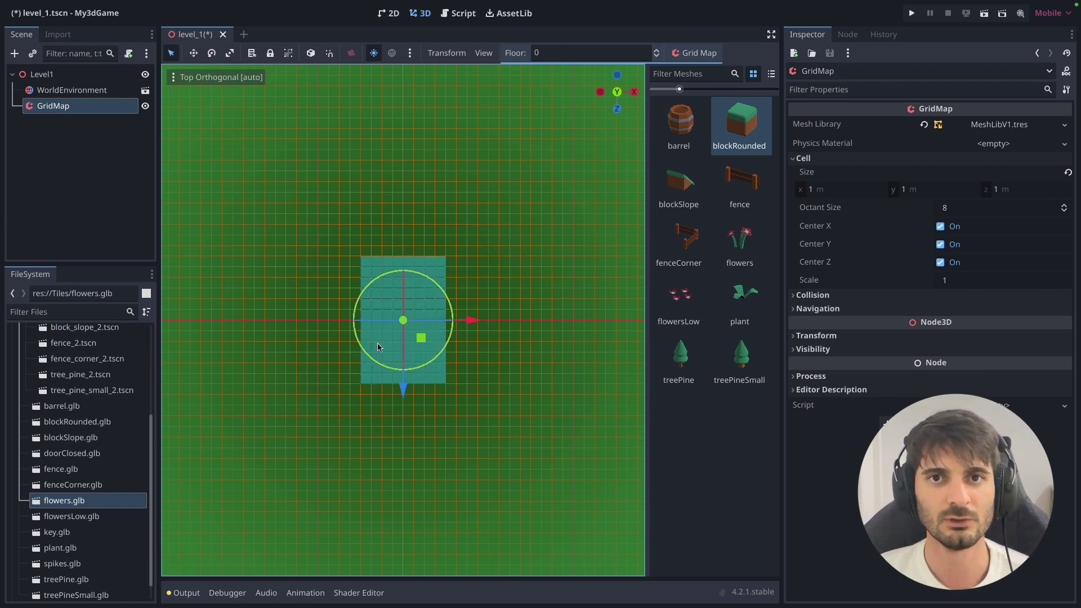
mouse_move(406, 306)
middle_down()
mouse_move(403, 264)
mouse_move(440, 322)
middle_up()
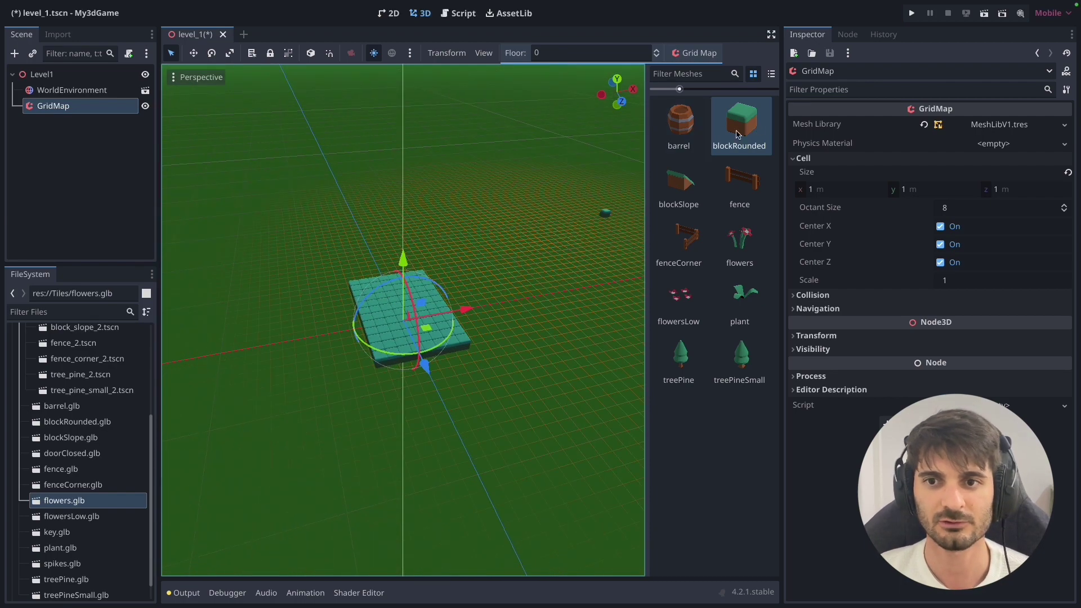
scroll(503, 301, up, 5)
mouse_move(526, 397)
middle_down()
mouse_move(381, 414)
mouse_move(449, 415)
mouse_move(504, 397)
middle_up()
middle_drag(504, 380, 496, 376)
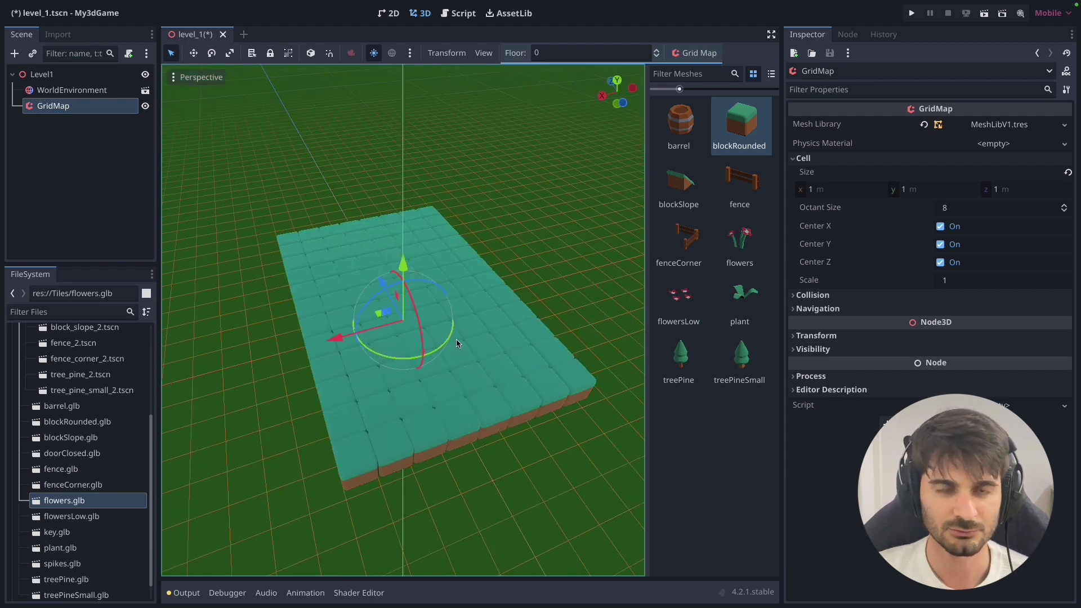
Set the GridMap cell size X and Z to 0.8 so the tiles merge seamlessly.
click(847, 188)
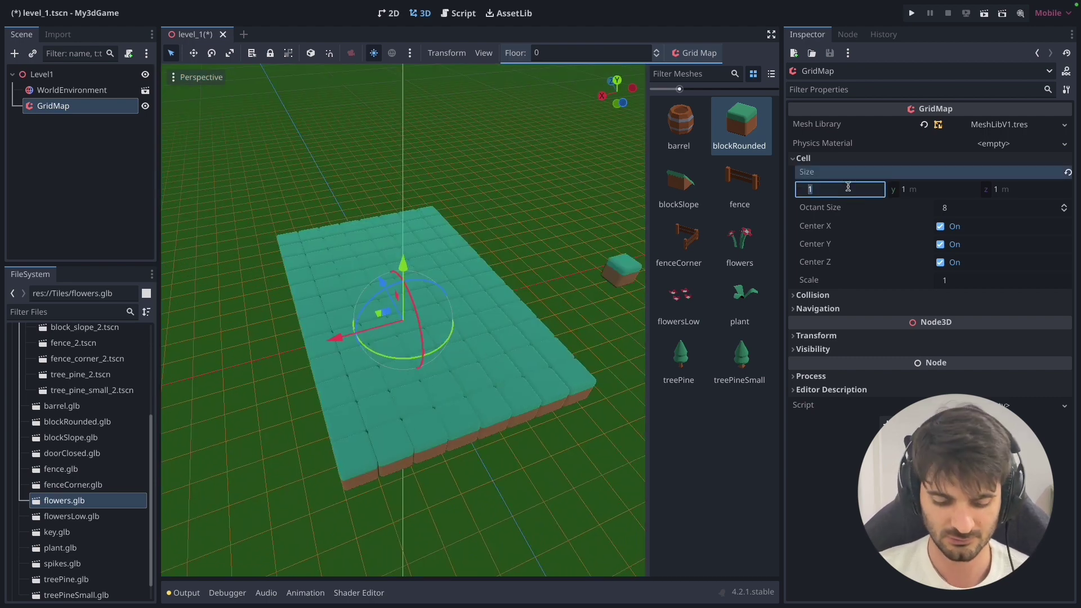
text(0.8)
key(Return)
click(1022, 189)
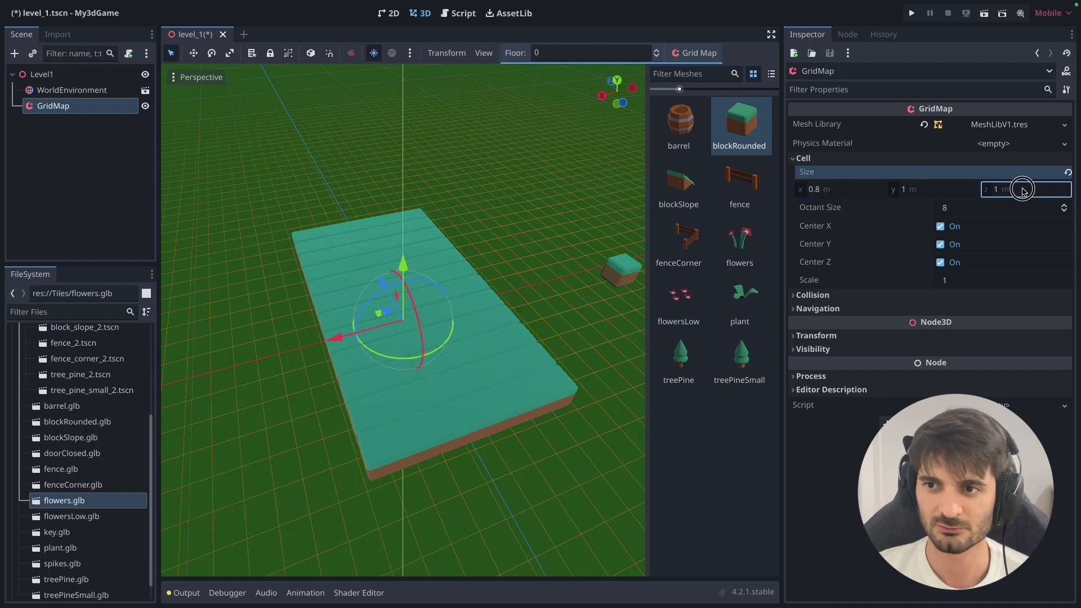
text(0.8)
key(Return)
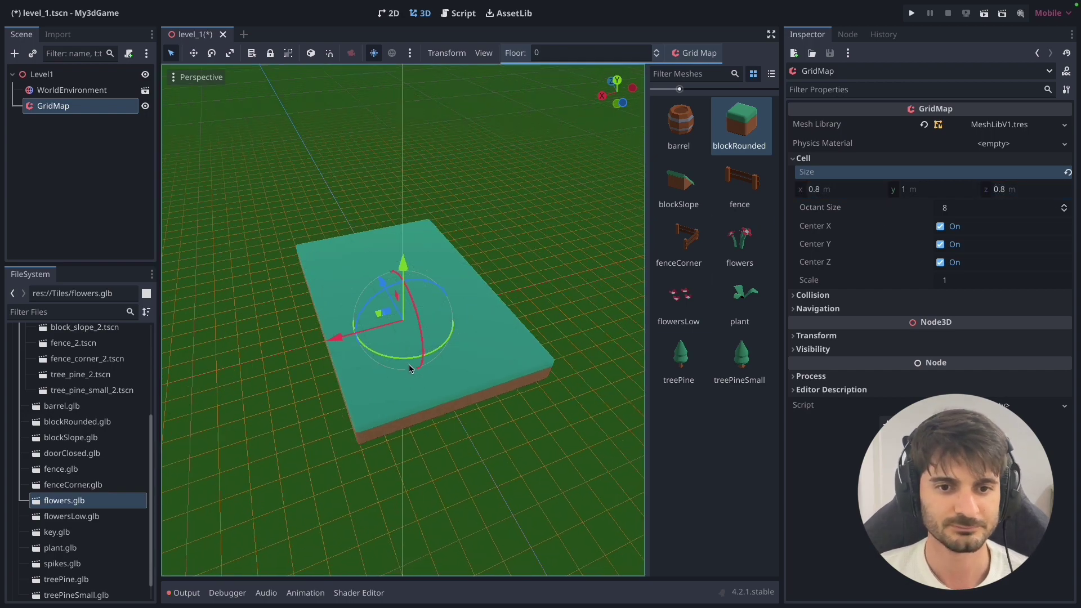
mouse_move(445, 270)
middle_down()
mouse_move(457, 317)
mouse_move(410, 402)
mouse_move(414, 379)
middle_up()
scroll(457, 317, up, 6)
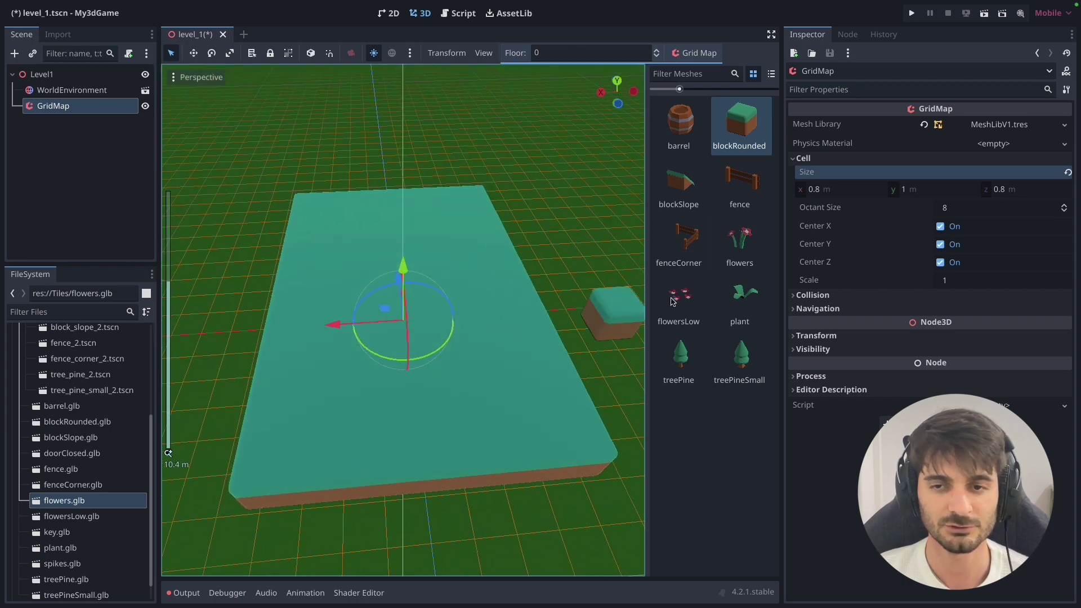
Choose fence as the paint tile and view the platform from above.
click(750, 183)
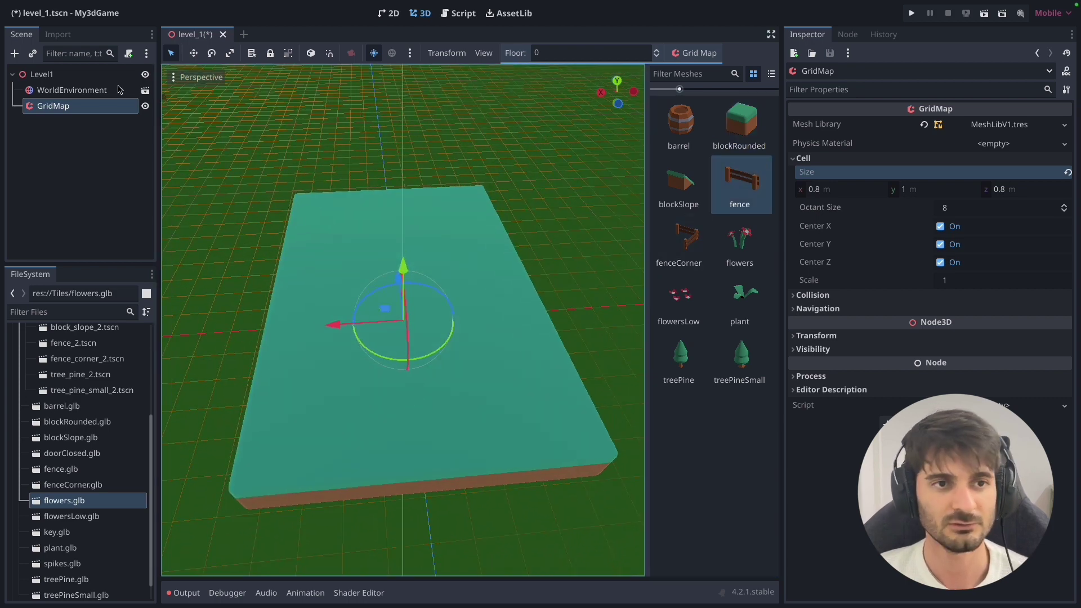
click(201, 78)
click(217, 96)
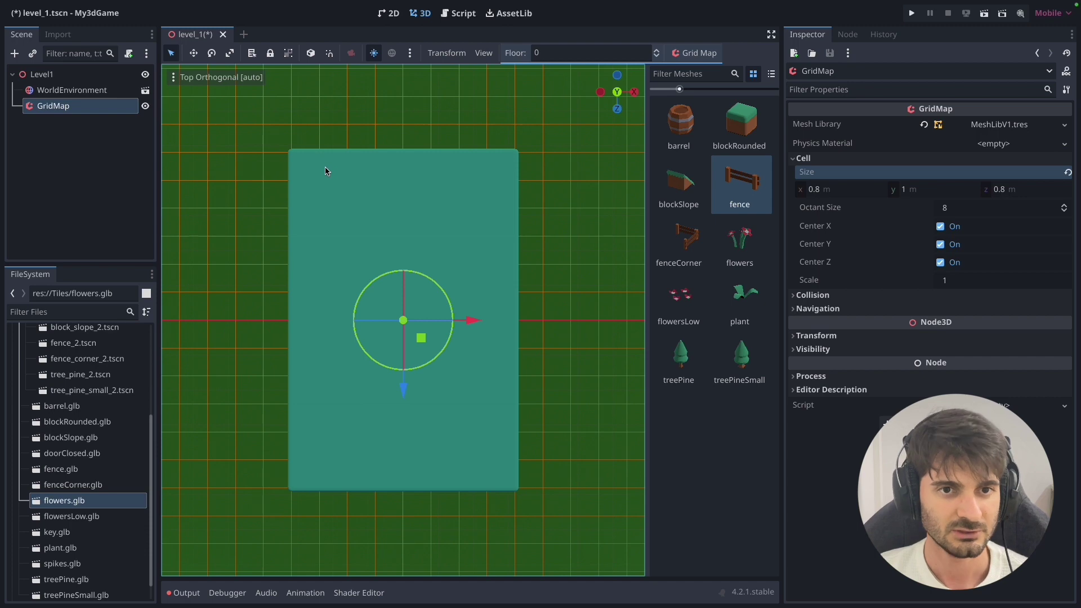
middle_drag(381, 201, 400, 260)
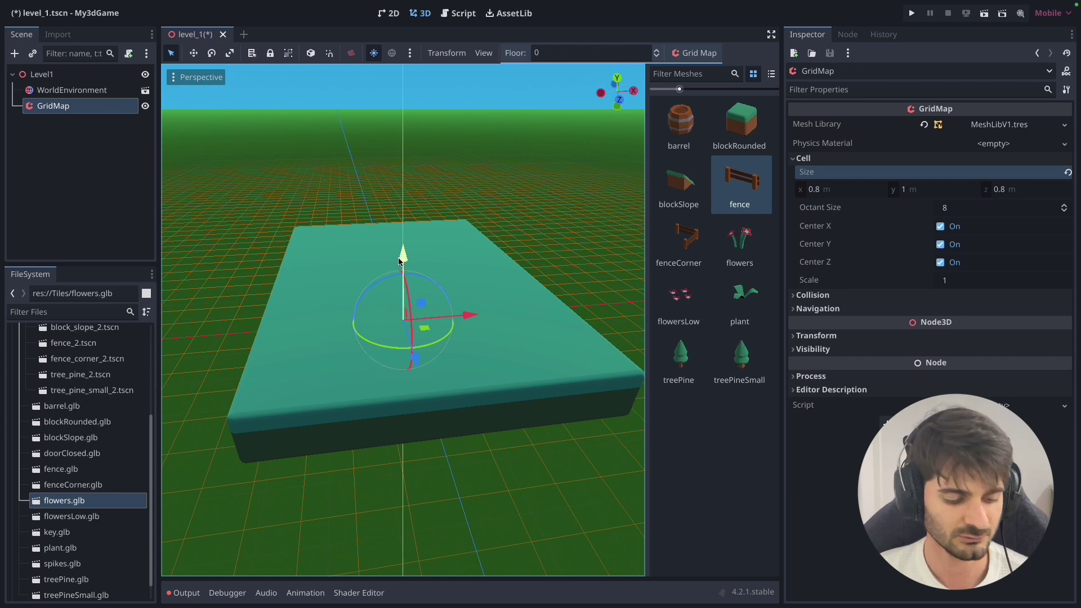
Raise the GridMap editing floor from 0 to 1, testing Q/E to step between floors.
click(570, 52)
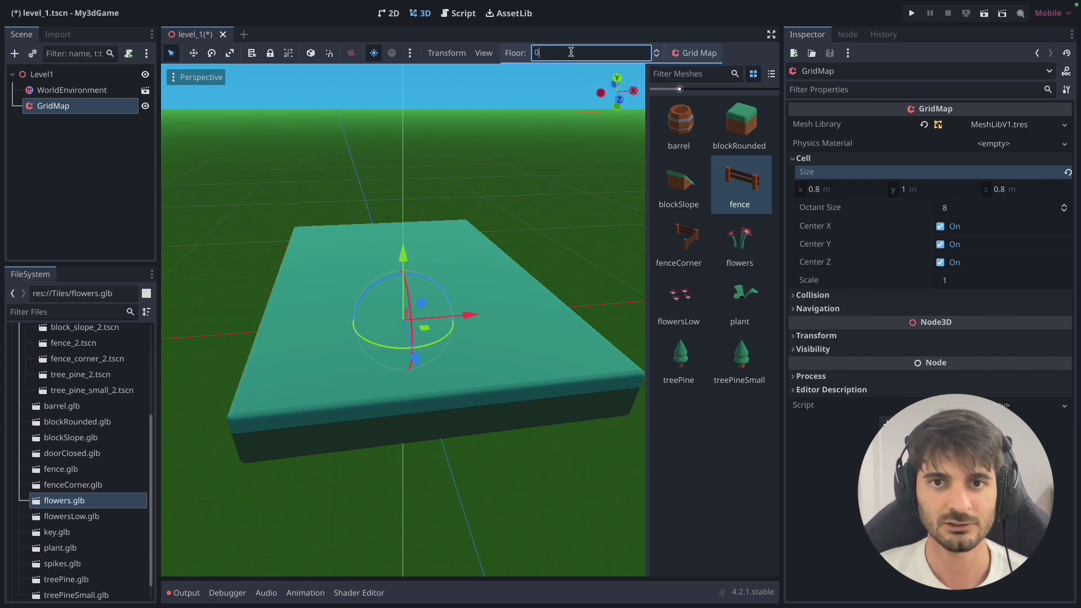
click(656, 50)
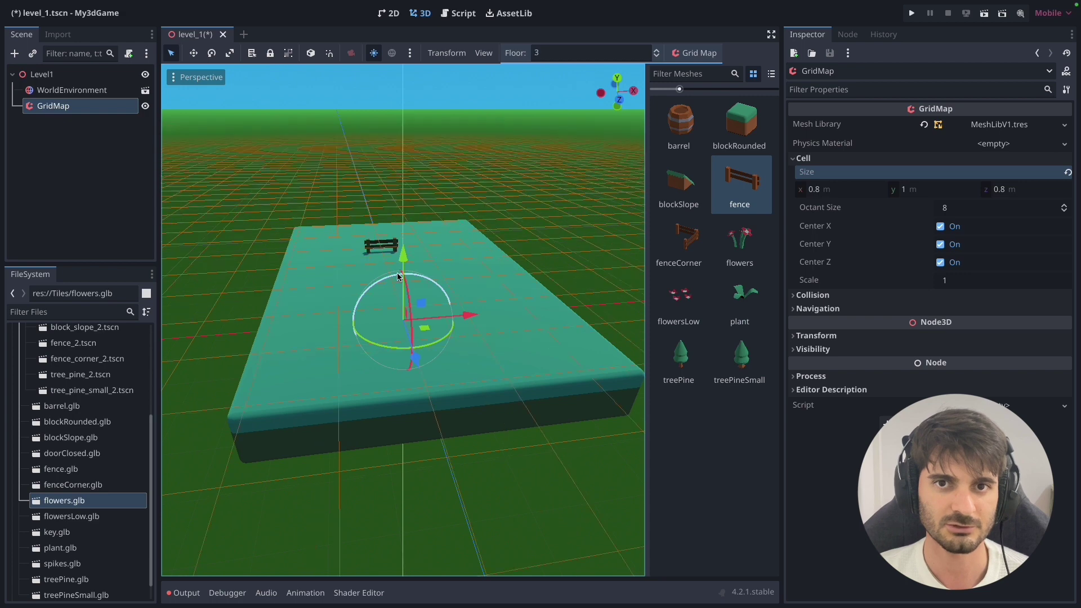
key(q)
key(q)
key(e)
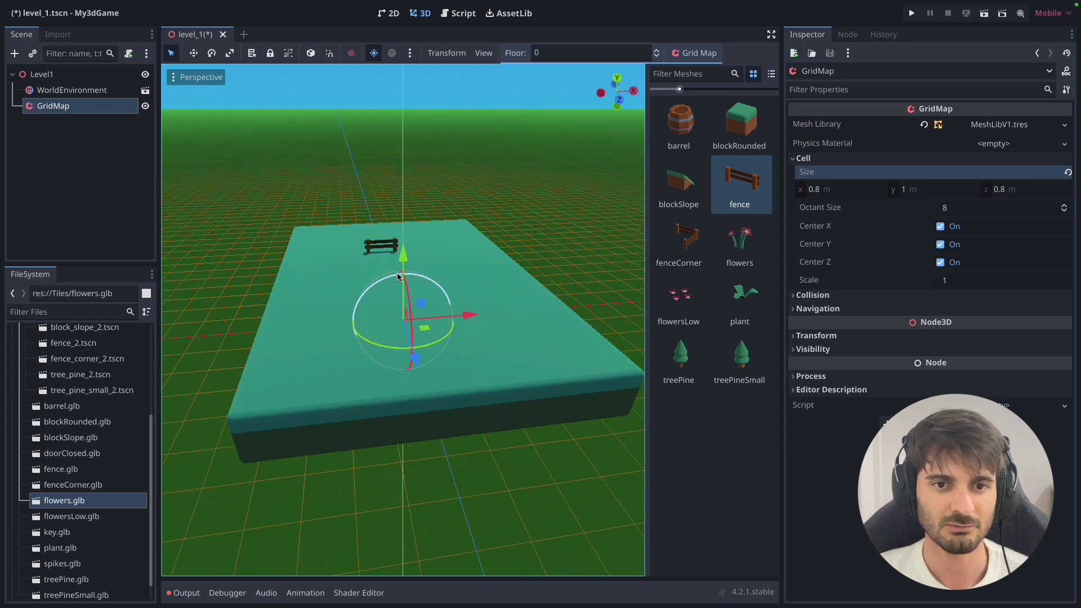
key(e)
key(e)
key(q)
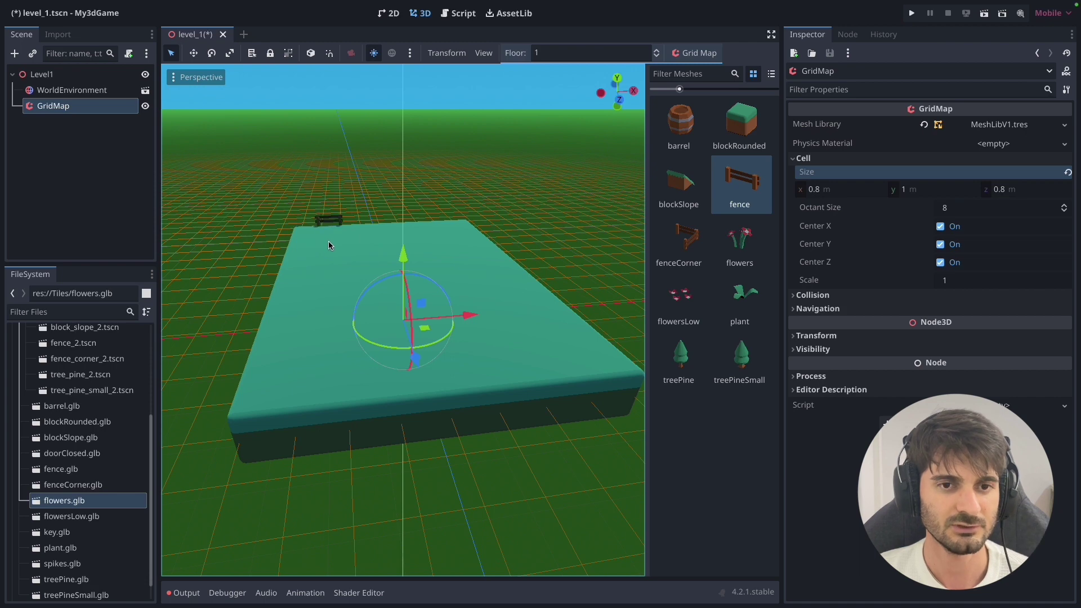
click(212, 85)
From Top view, paint fence rows along the platform's top, right and bottom edges.
click(216, 106)
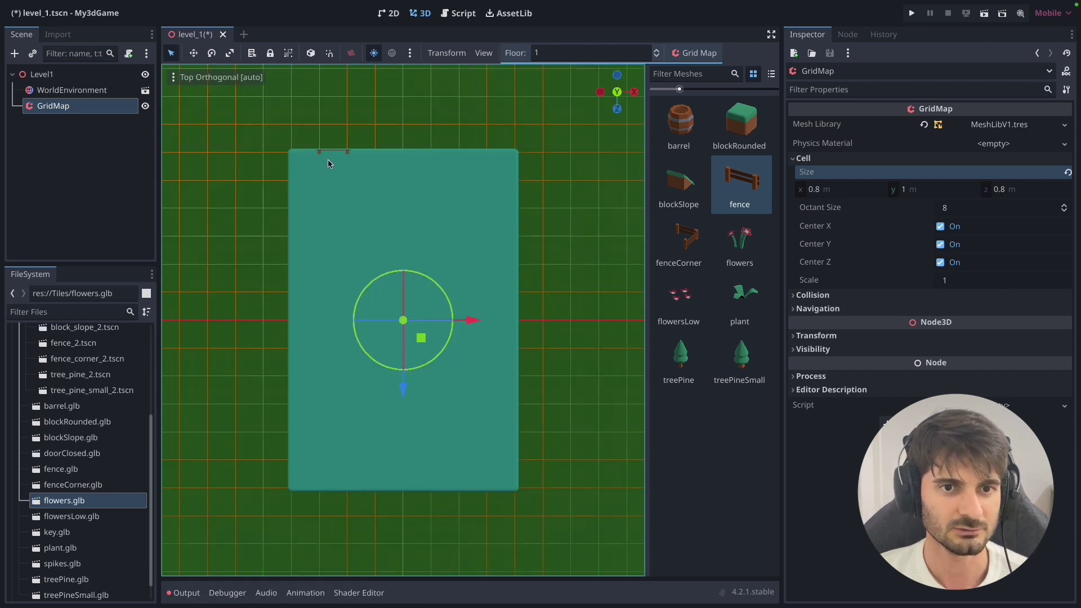
click(466, 158)
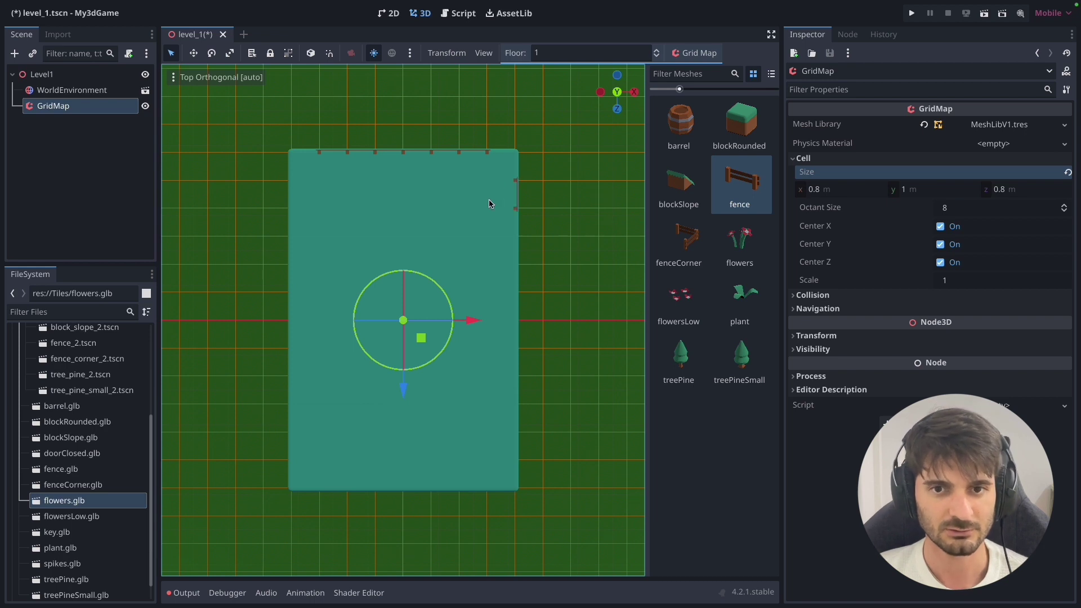
drag(509, 196, 506, 469)
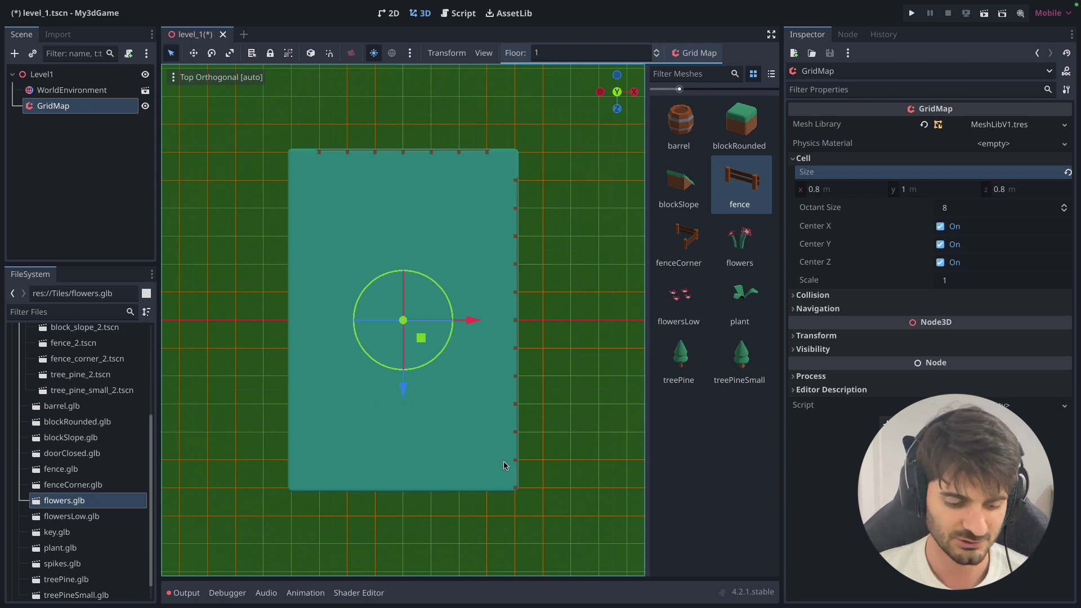
mouse_move(470, 467)
mouse_down()
mouse_move(338, 480)
mouse_move(304, 203)
mouse_up()
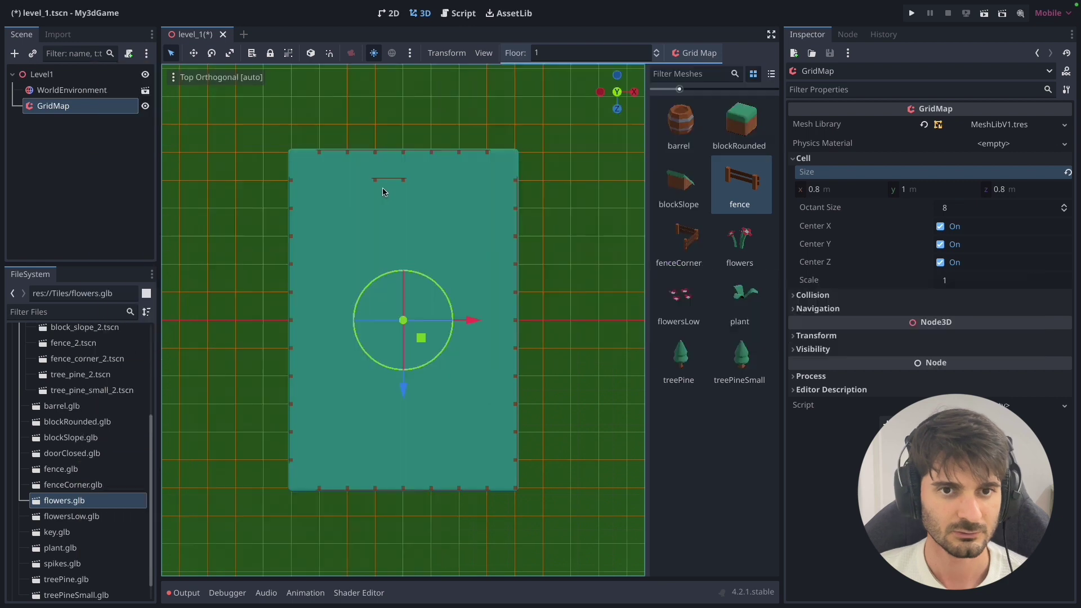
Paint a column of fences inside the platform, then erase the interior fence pieces.
drag(417, 183, 409, 262)
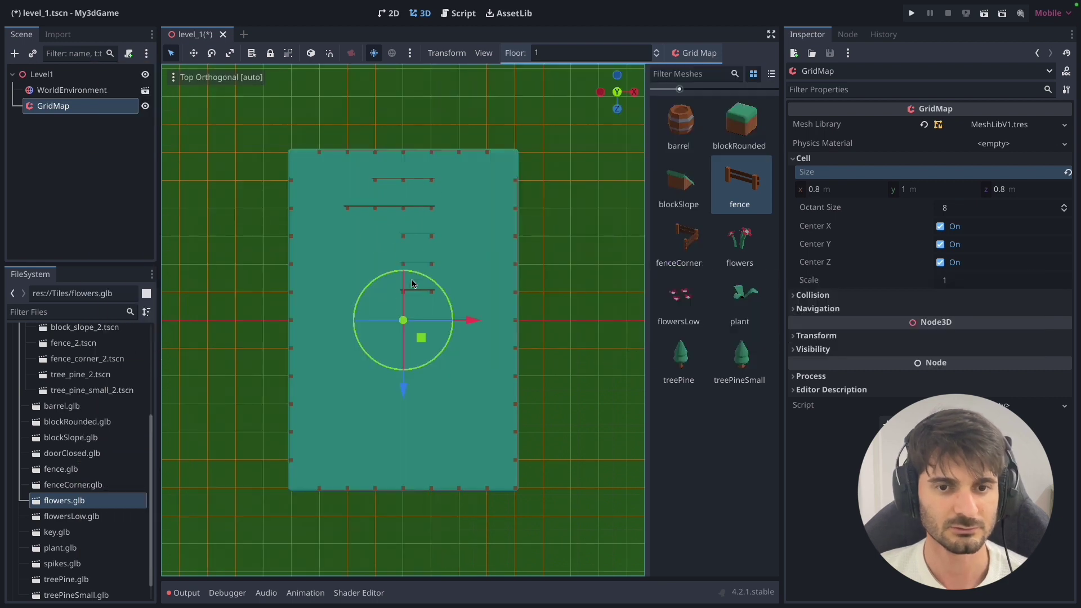
right_drag(412, 283, 399, 232)
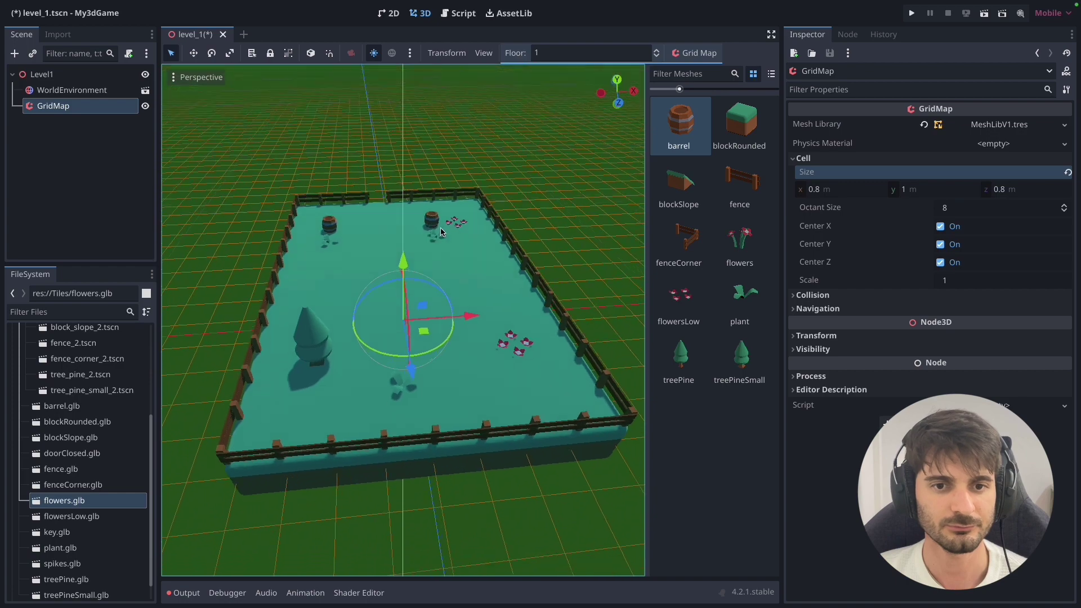
mouse_move(441, 231)
middle_down()
mouse_move(512, 210)
mouse_move(376, 209)
middle_up()
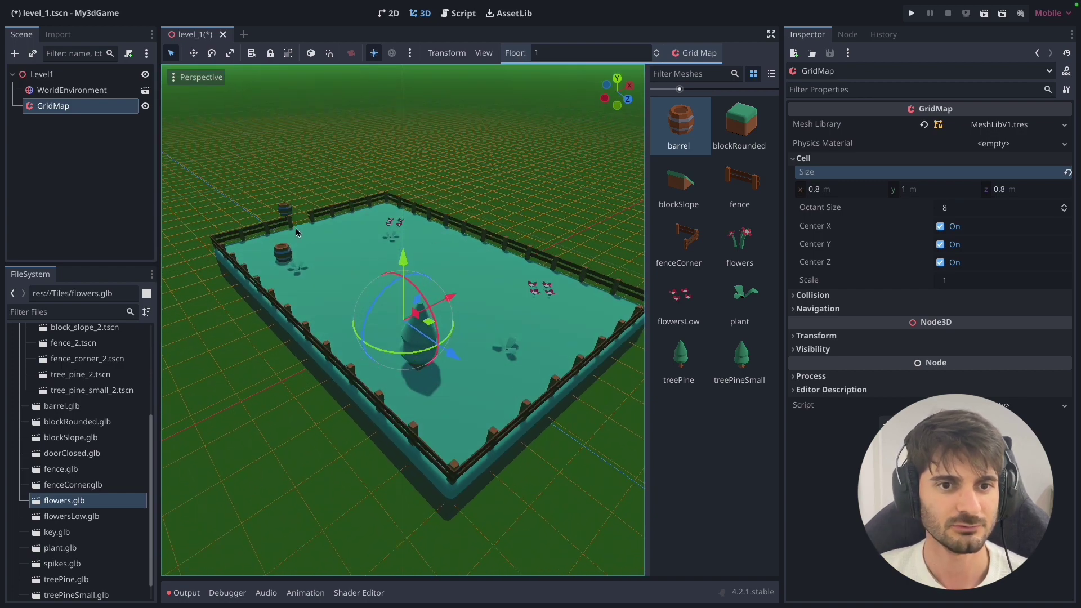
Reselect fence, review the map from the opposite side, and save level_1.tscn.
click(739, 183)
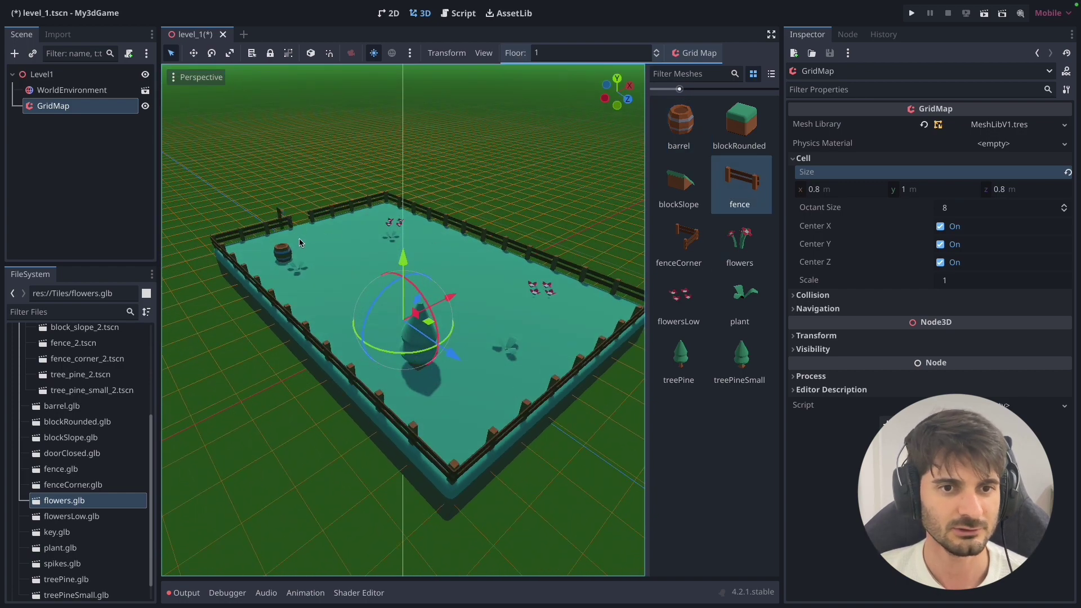
mouse_move(313, 244)
middle_down()
mouse_move(442, 306)
mouse_move(586, 270)
middle_up()
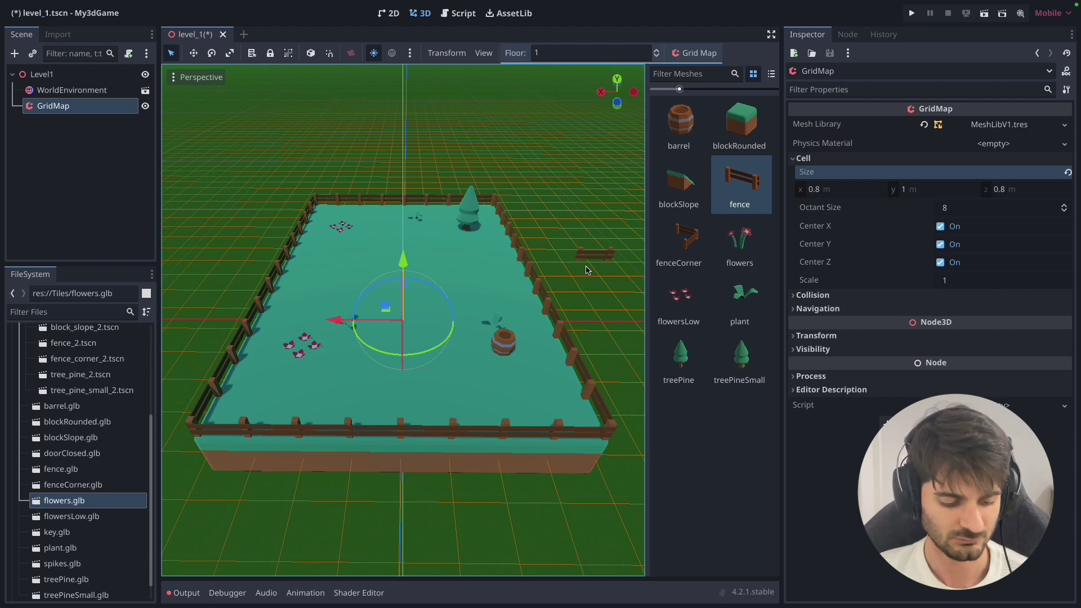
key(ctrl+s)
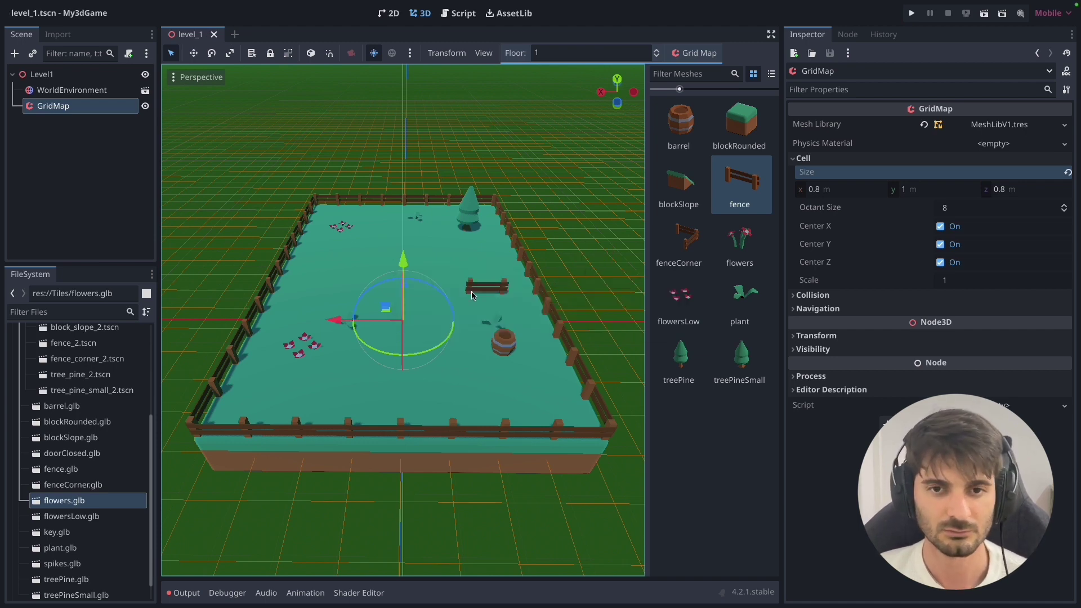